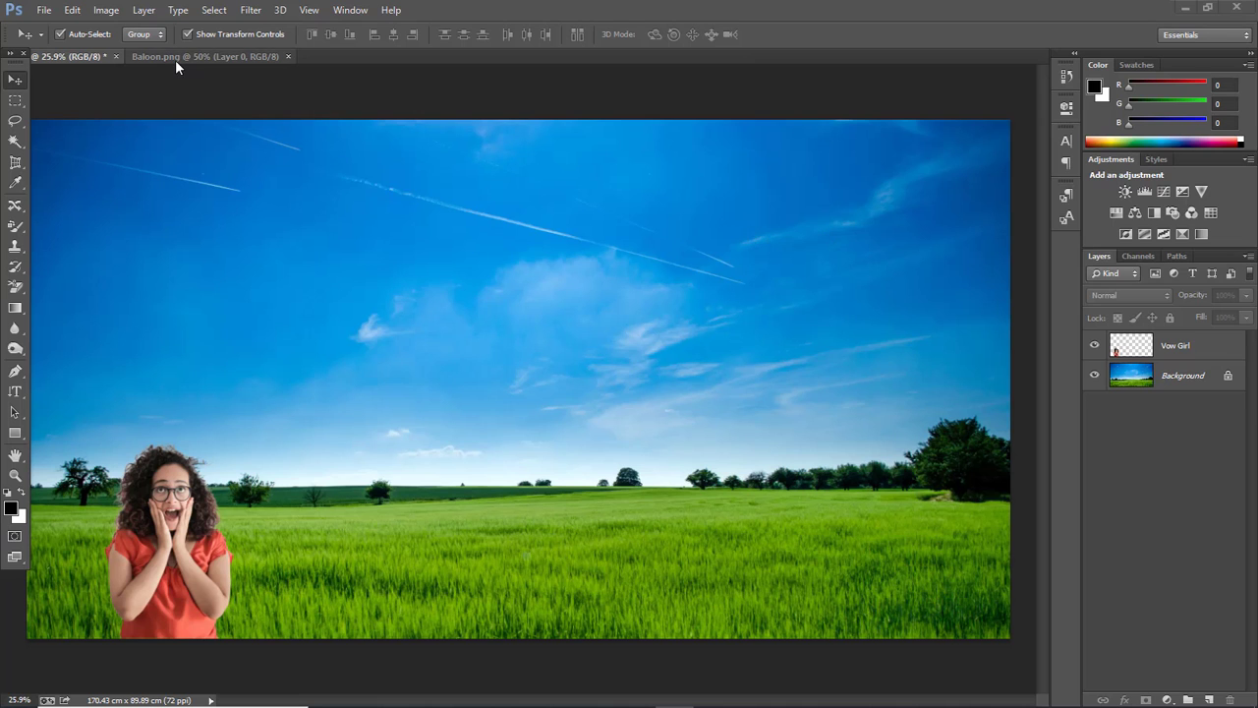
Step: Float the Baloon.png document in its own window, and try copying its layer into the landscape image
left_click_drag(176, 57, 220, 63)
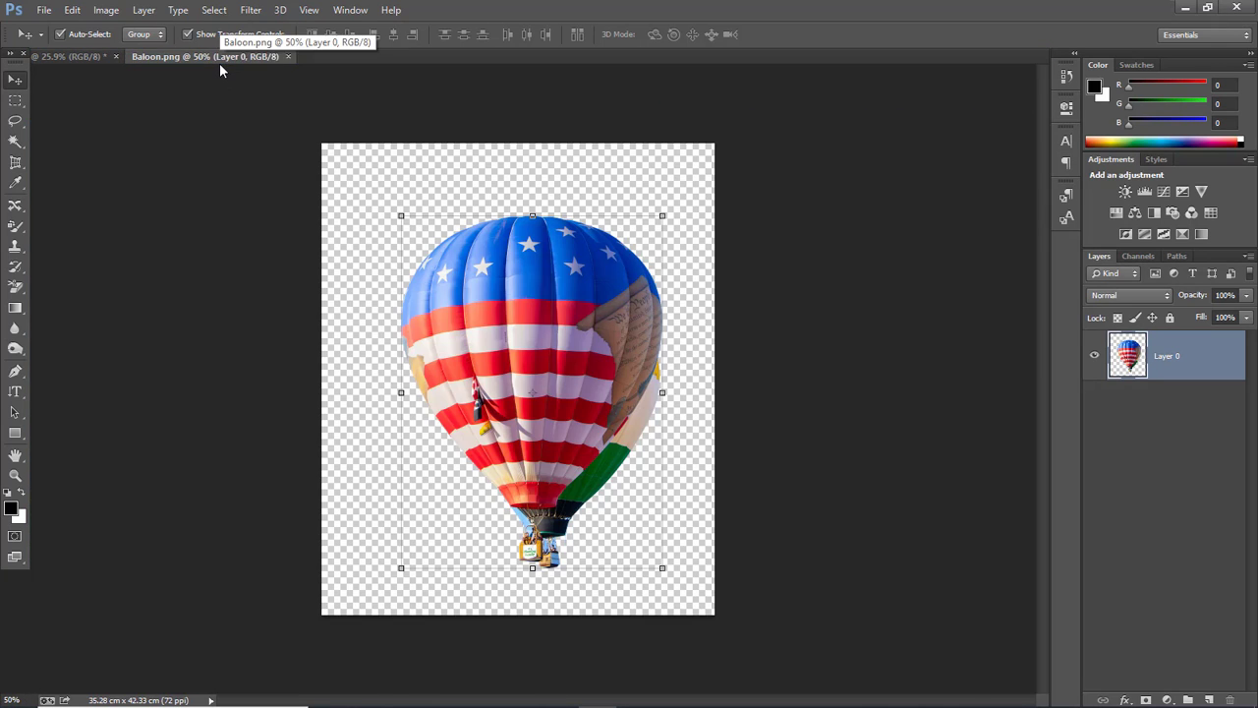
left_click_drag(195, 56, 192, 156)
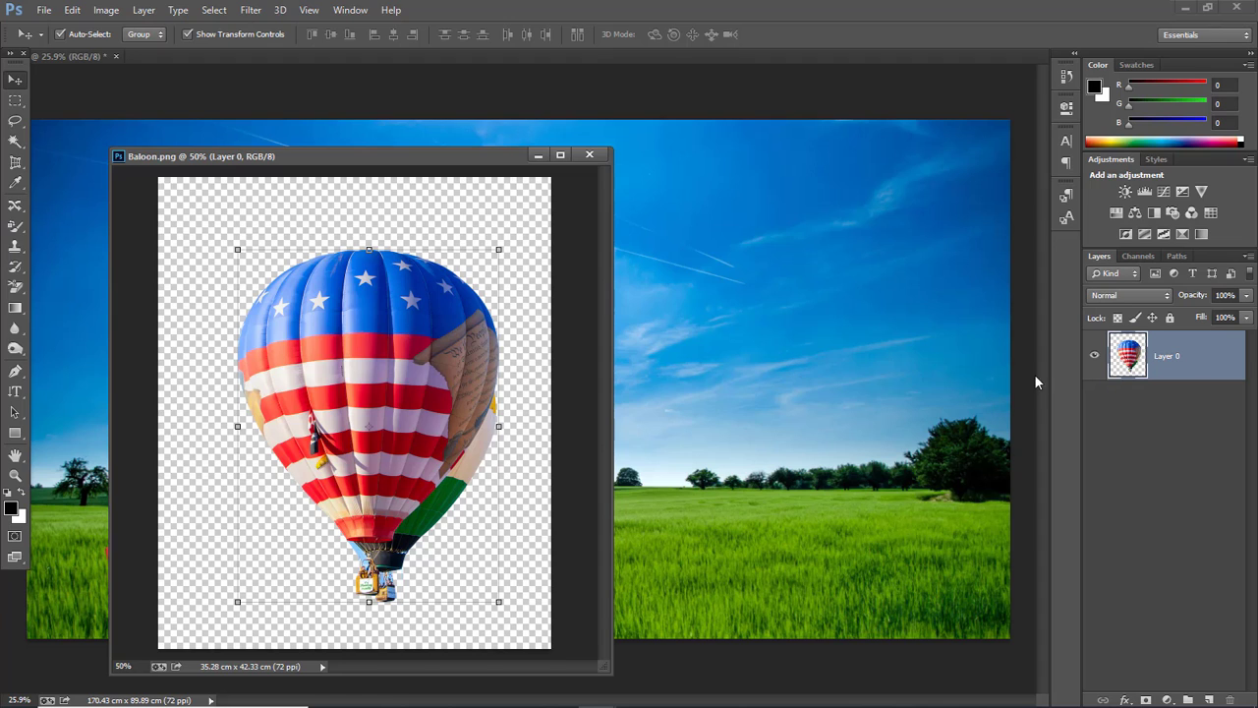
left_click_drag(1194, 361, 873, 363)
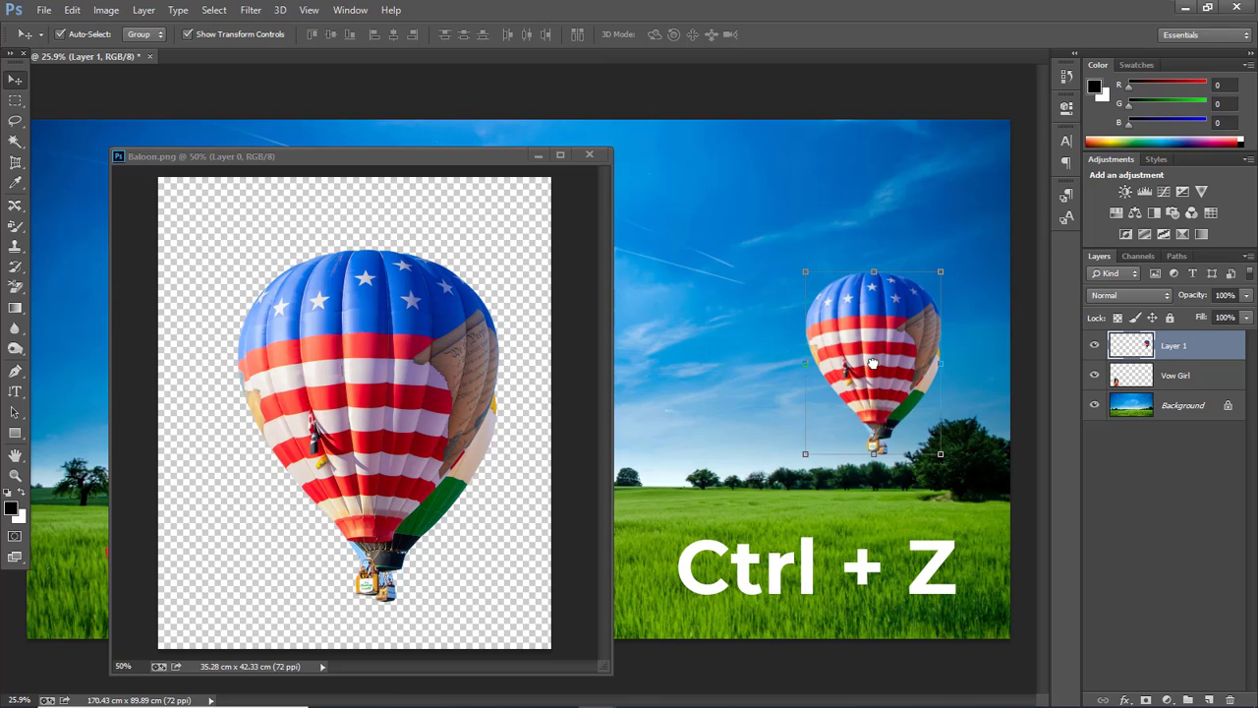
key("ctrl+z")
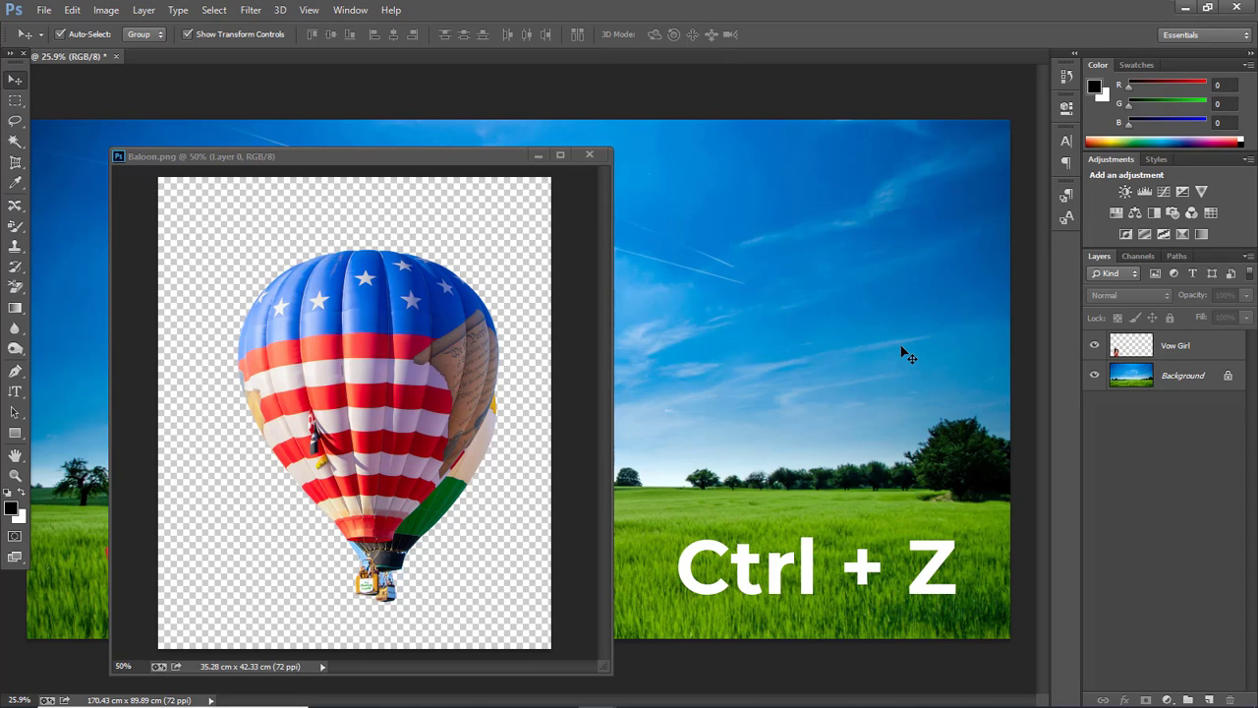
Step: Copy the balloon from Baloon.png into the landscape's sky and minimise the Baloon.png window
left_click(514, 337)
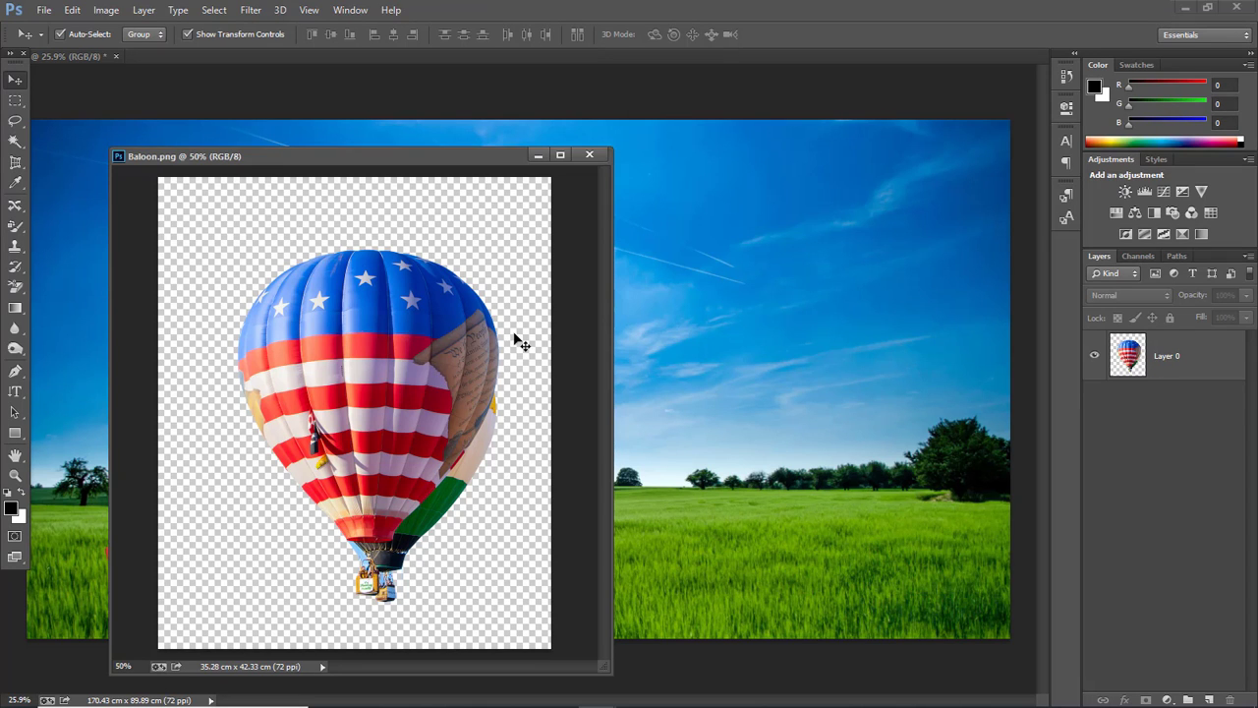
left_click(367, 366)
left_click_drag(364, 358, 788, 303)
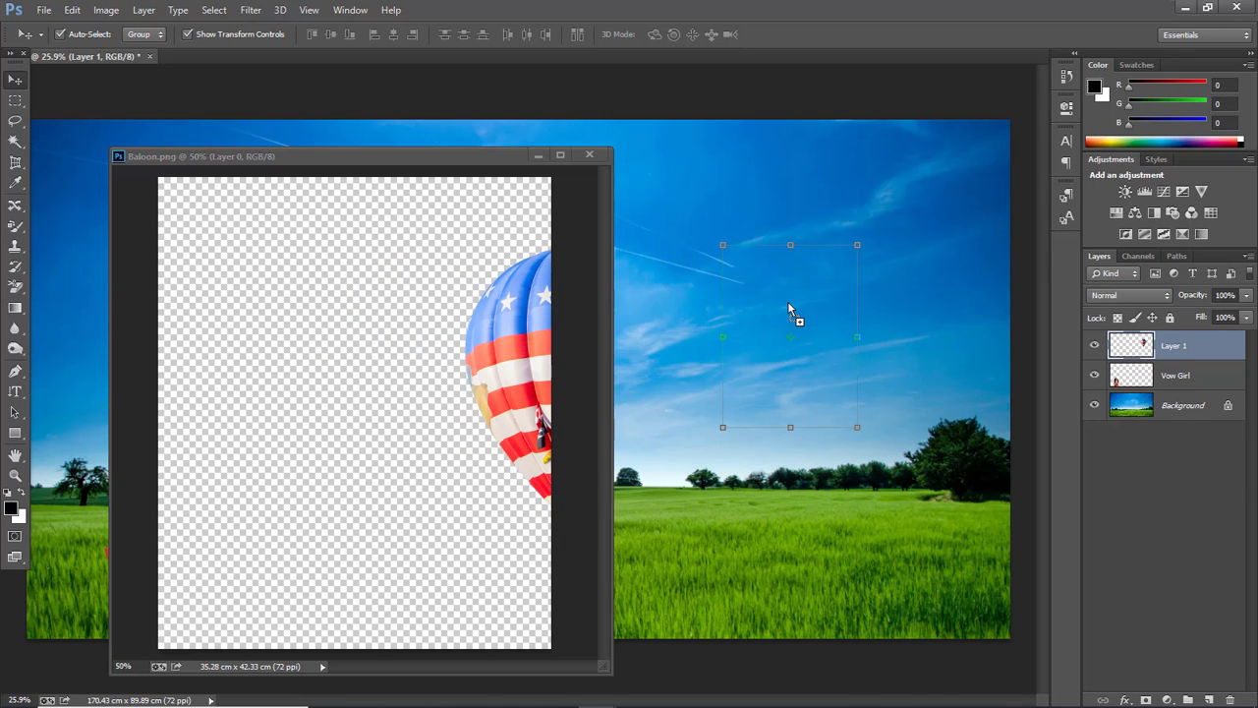
left_click(539, 155)
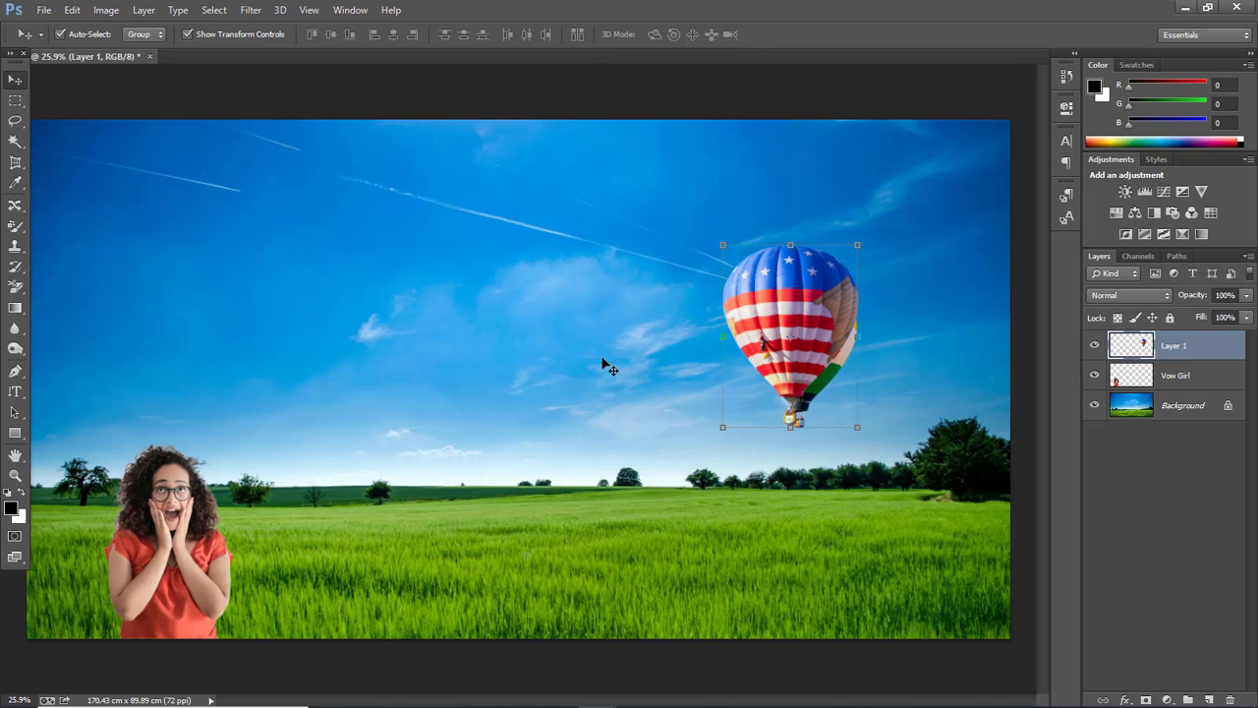
Step: Move the balloon to the upper right of the sky and shift the girl rightward along the image's bottom edge
left_click_drag(792, 315, 883, 243)
left_click_drag(192, 552, 140, 571)
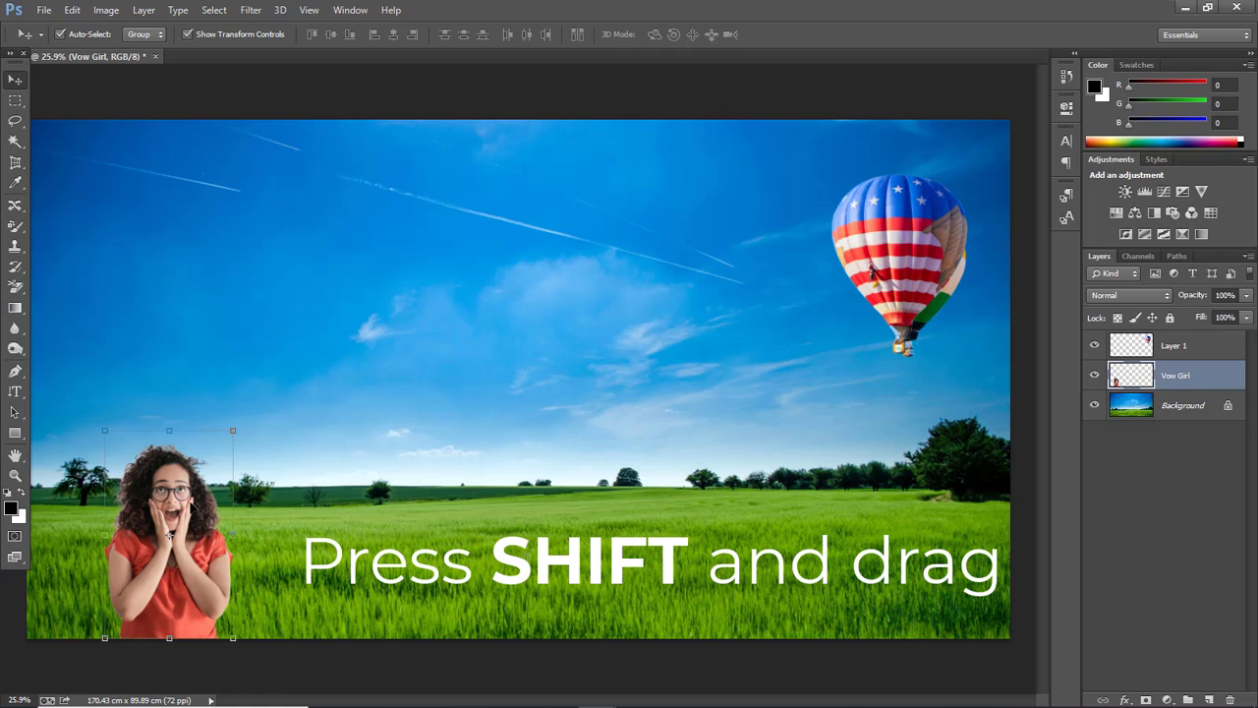
left_click_drag(169, 536, 298, 553)
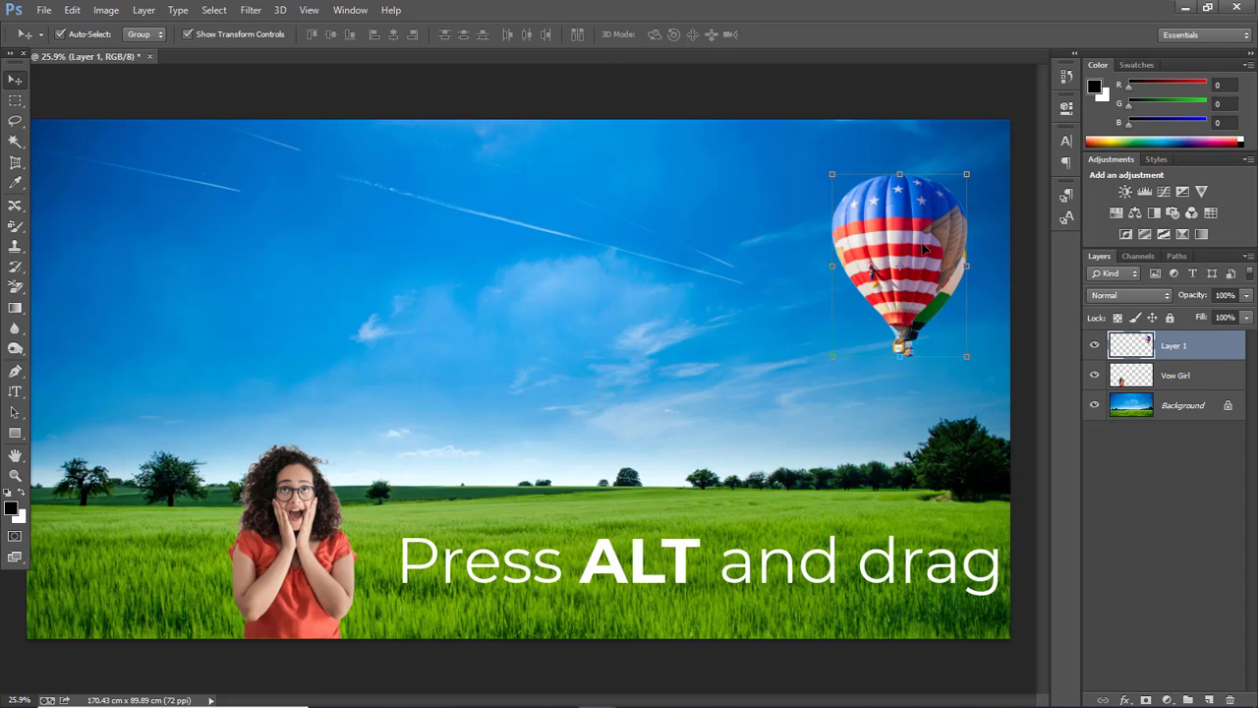
Step: Make four copies of the balloon across the sky and delete them, keeping the original
left_click_drag(924, 249, 245, 285)
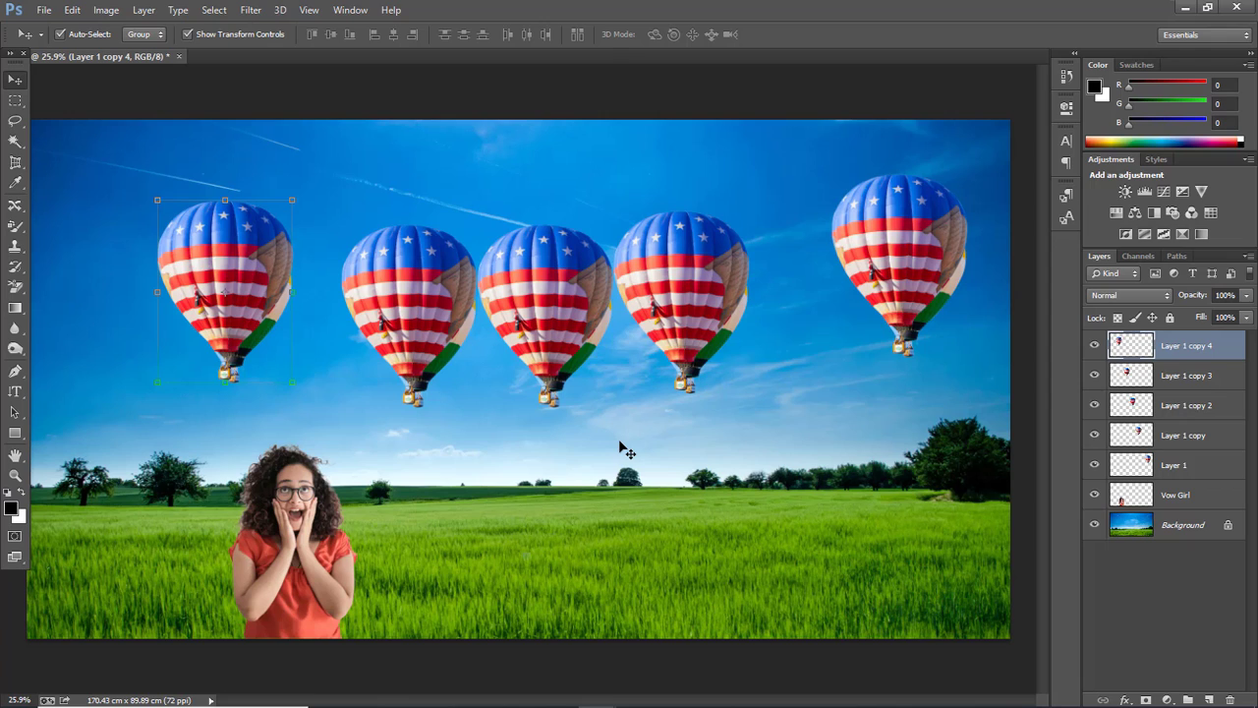
left_click(240, 281)
key("Delete")
key("Delete")
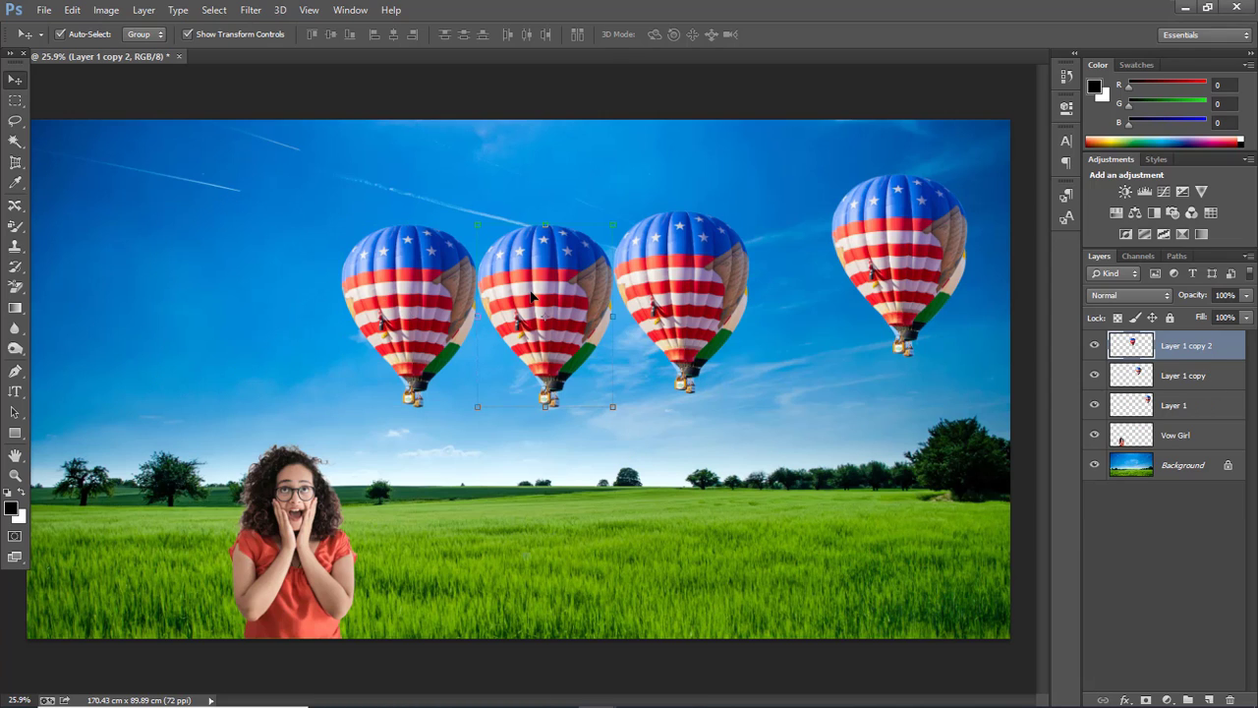
key("Delete")
key("Delete")
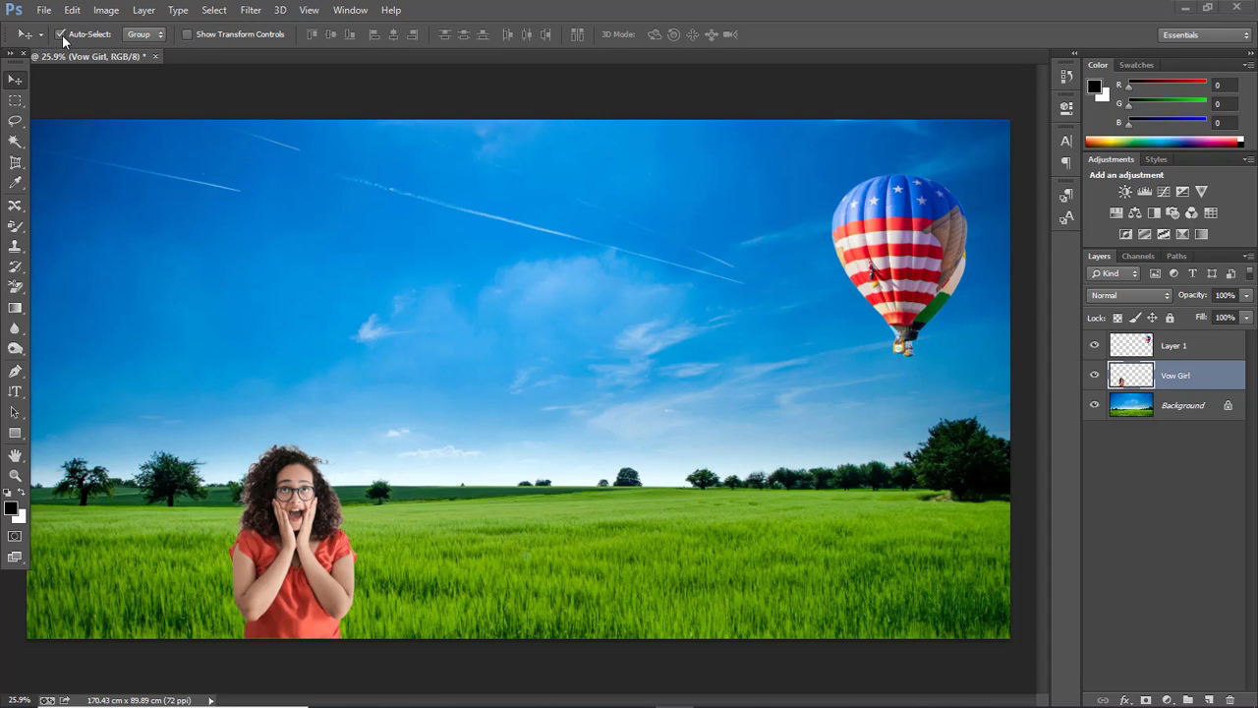
Step: With Auto-Select off, move the girl up into the sky and the balloon lower toward the middle of the image
left_click_drag(285, 528, 504, 433)
left_click_drag(364, 374, 365, 350)
left_click_drag(884, 257, 810, 211)
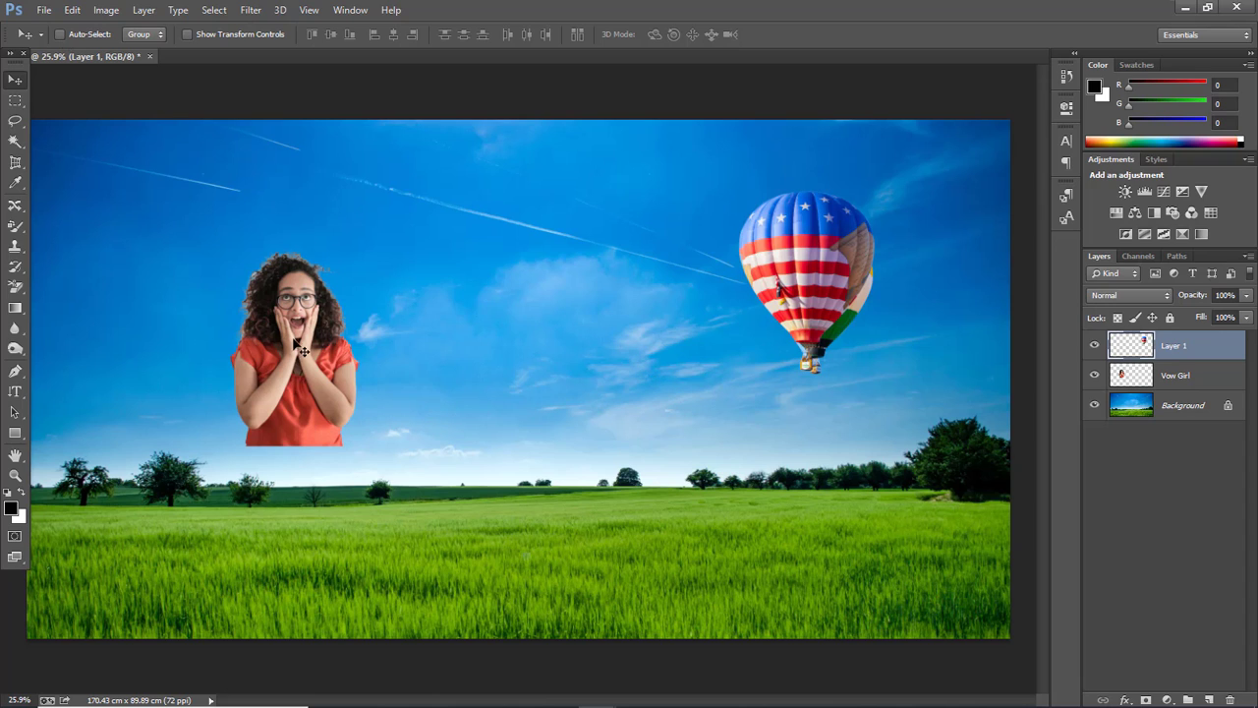
left_click_drag(300, 356, 241, 421)
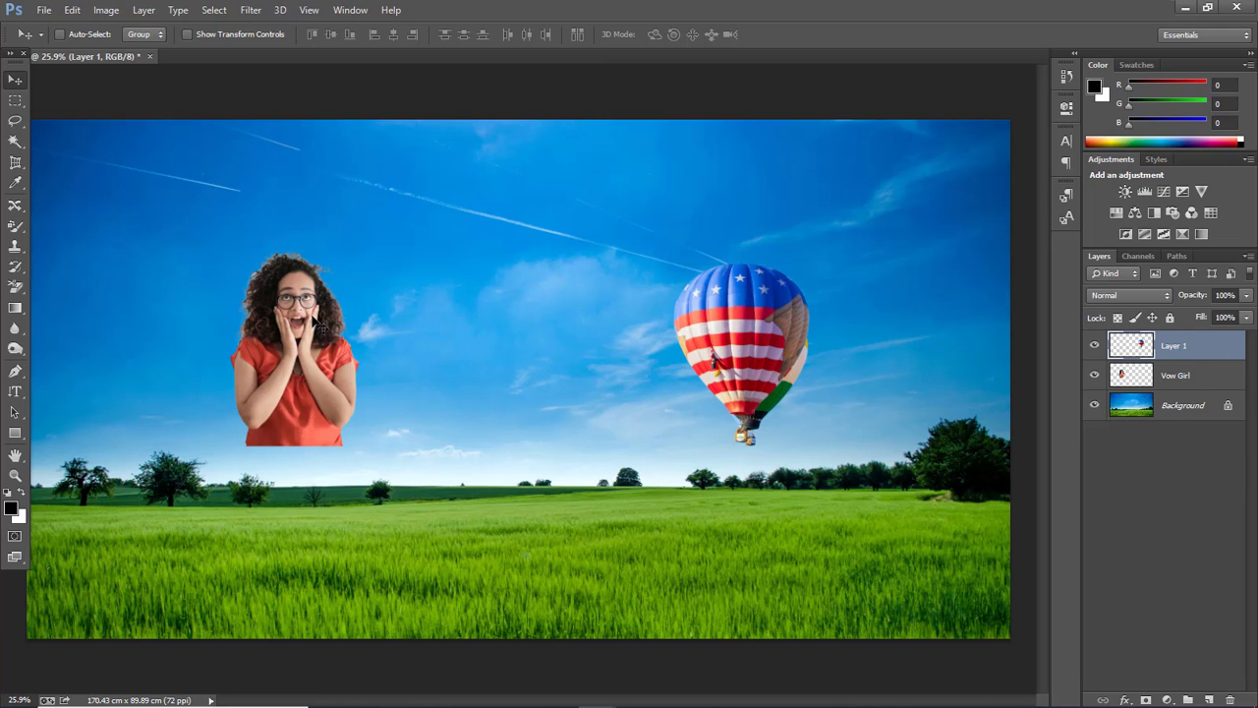
Step: Select the Vow Girl layer and move the girl slightly to the right in the sky
left_click(1197, 384)
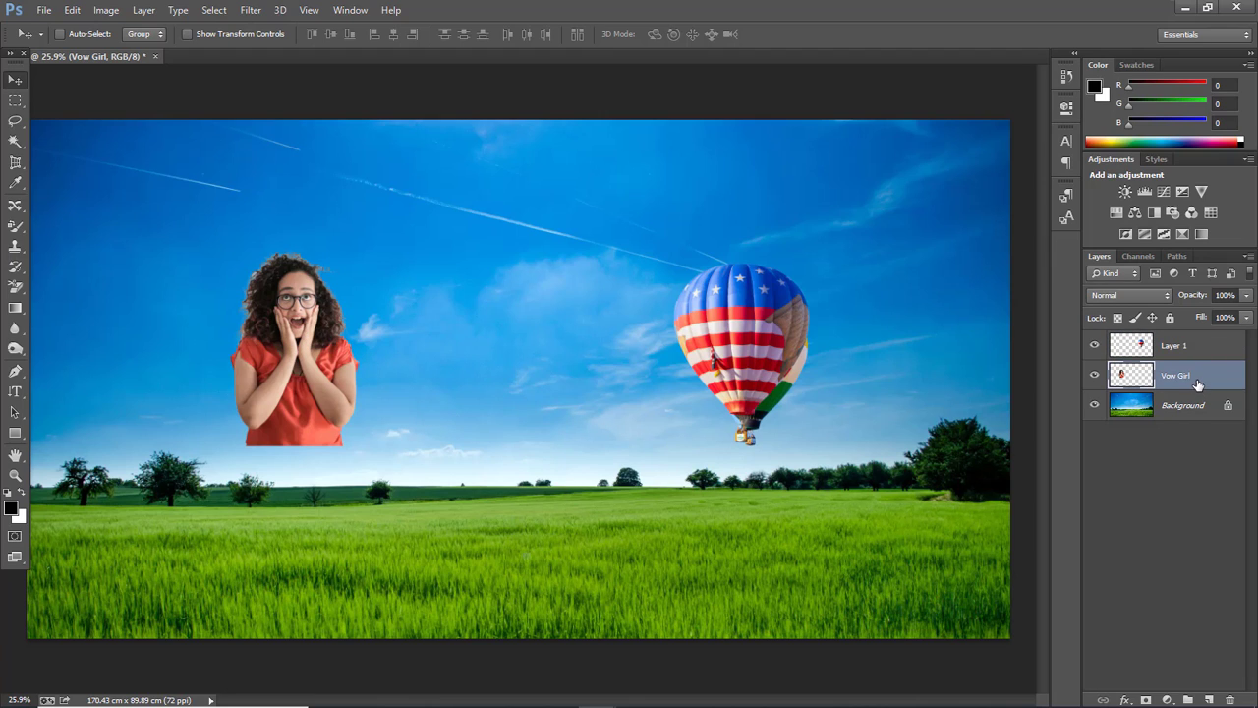
left_click_drag(307, 389, 462, 293)
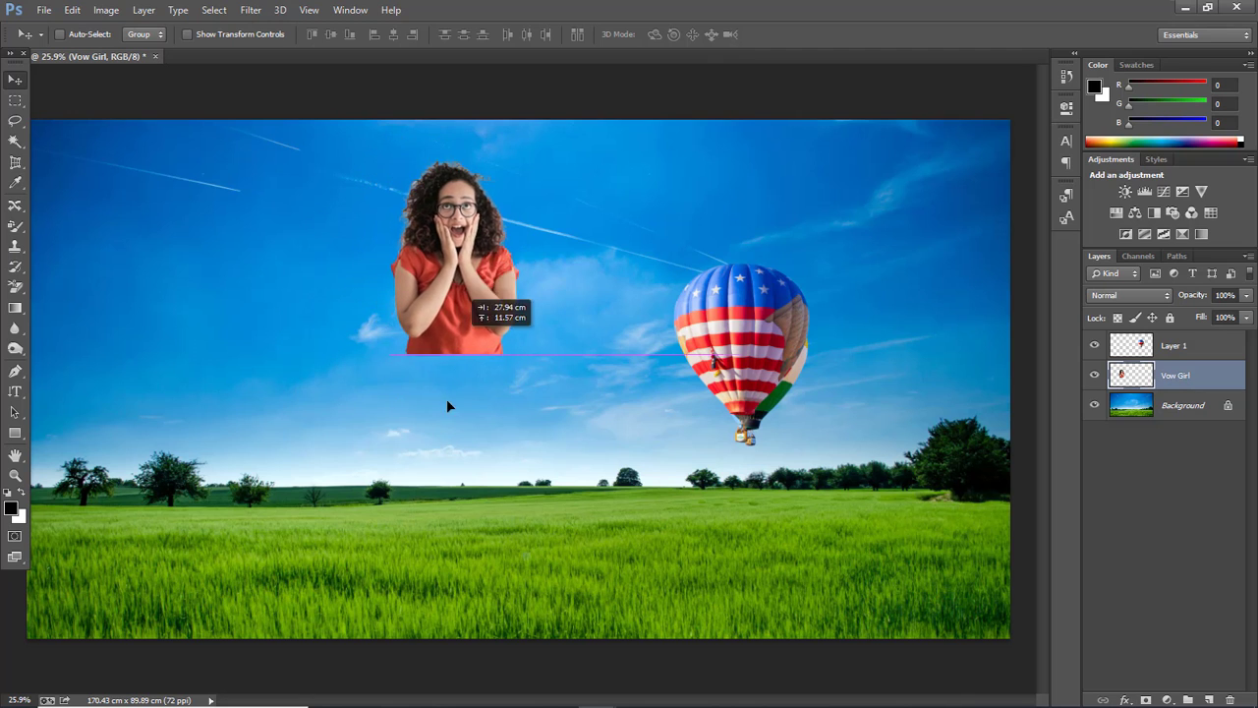
left_click_drag(447, 402, 375, 373)
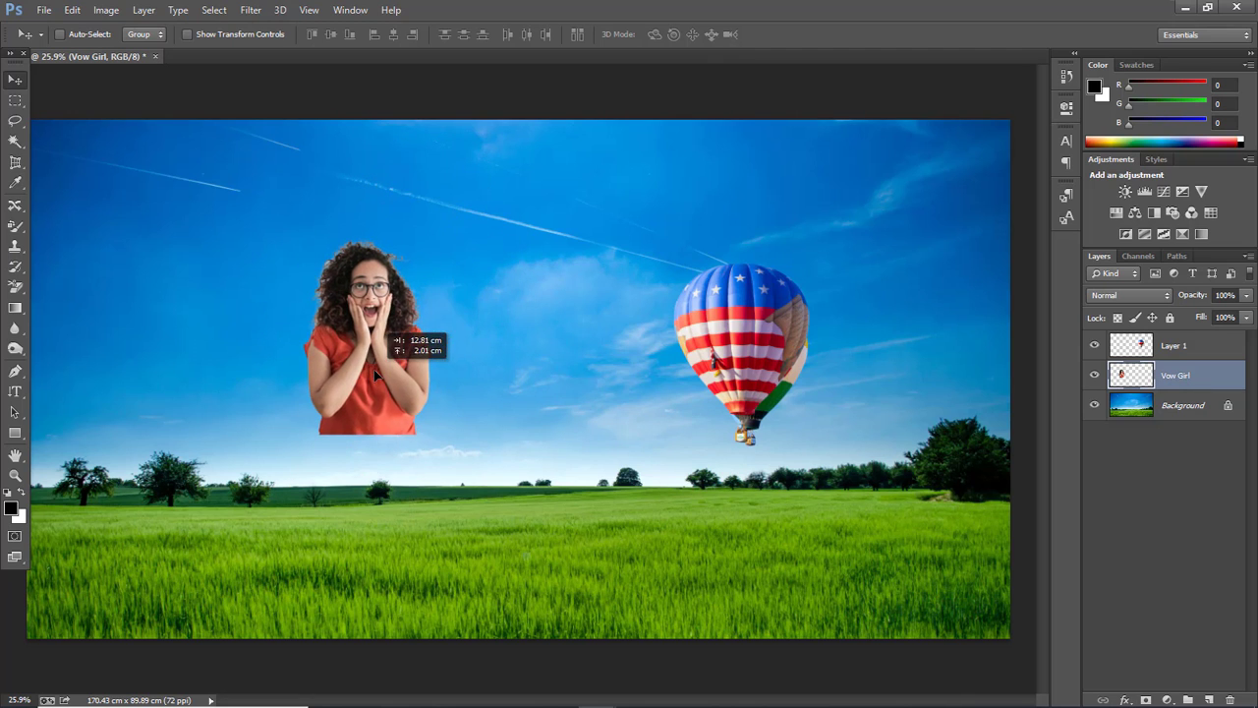
Step: Turn on Auto-Select, then move the balloon slightly up and right and the girl up and left
left_click(61, 34)
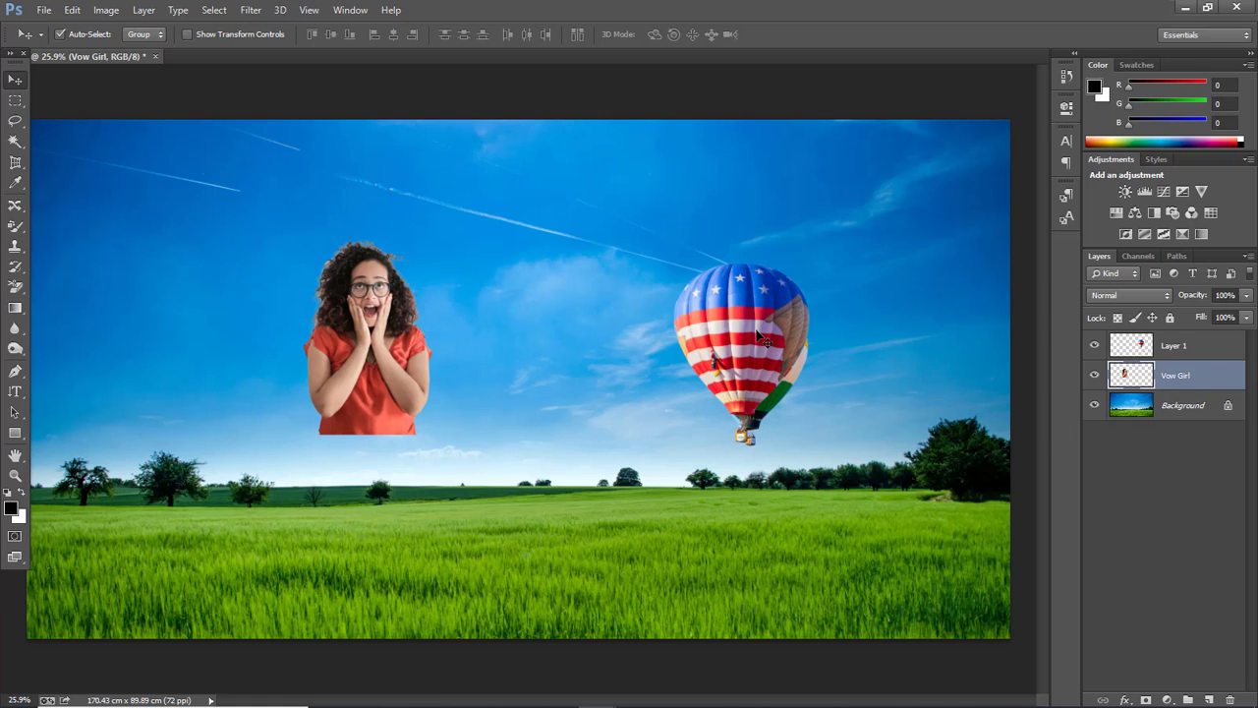
left_click_drag(757, 337, 785, 279)
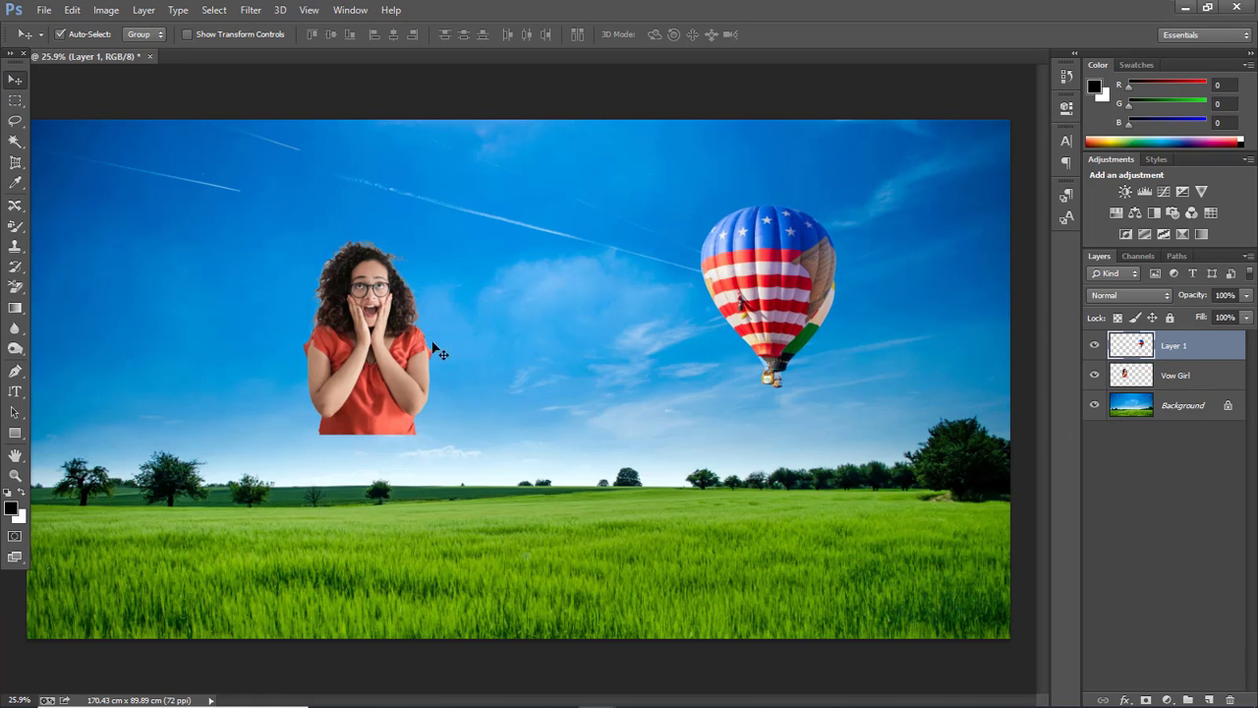
left_click_drag(389, 369, 339, 337)
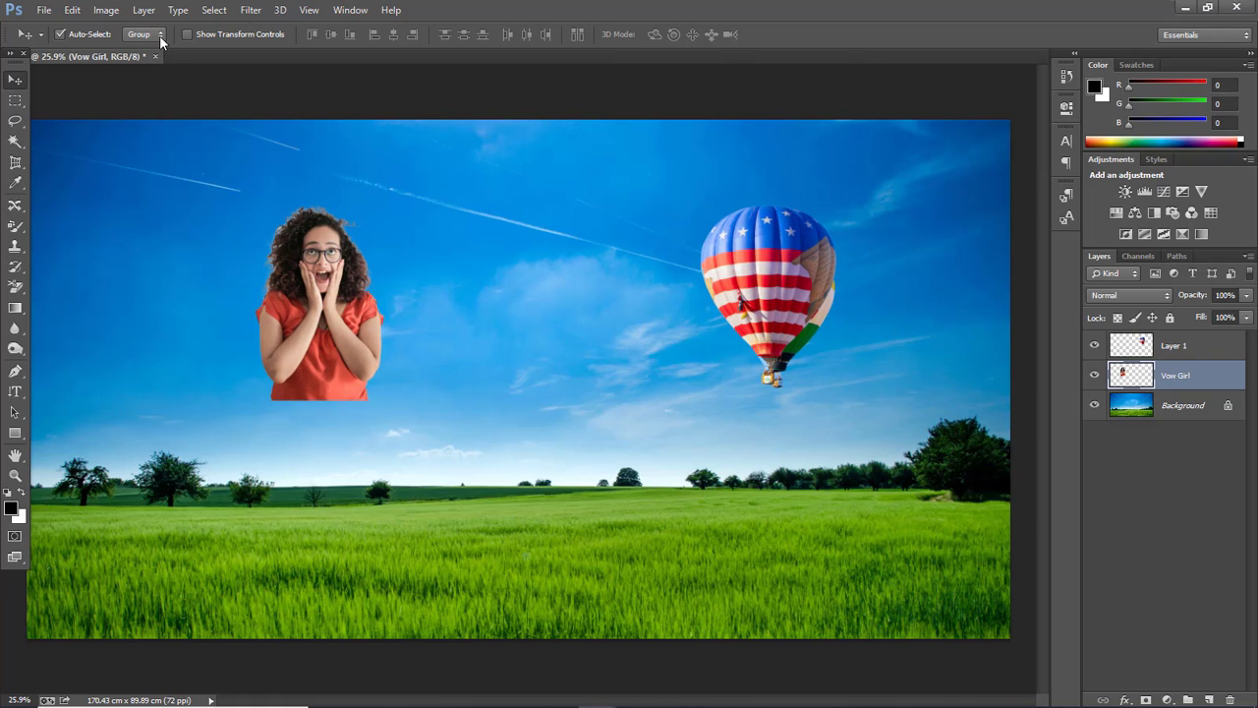
Step: Group the Layer 1 and Vow Girl layers as Group 1 and move the group slightly to the right
left_click(159, 36)
left_click(1178, 354, "ctrl")
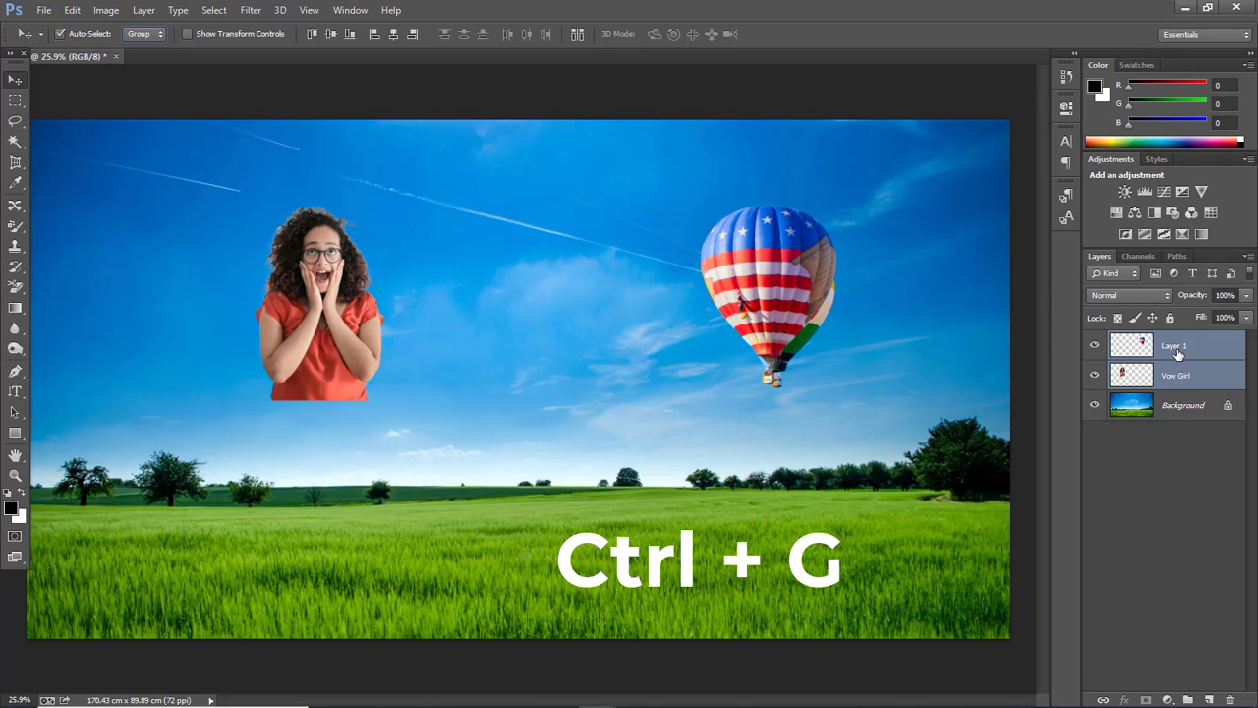
right_click(1178, 354)
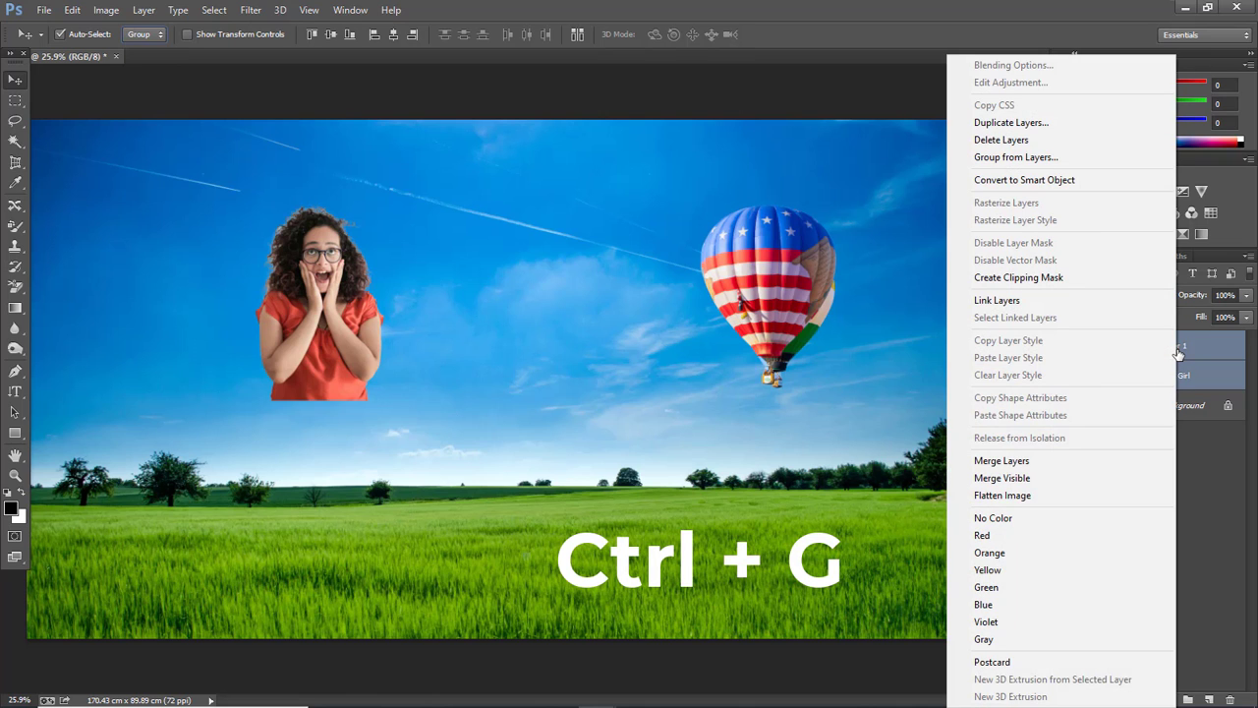
left_click(1061, 157)
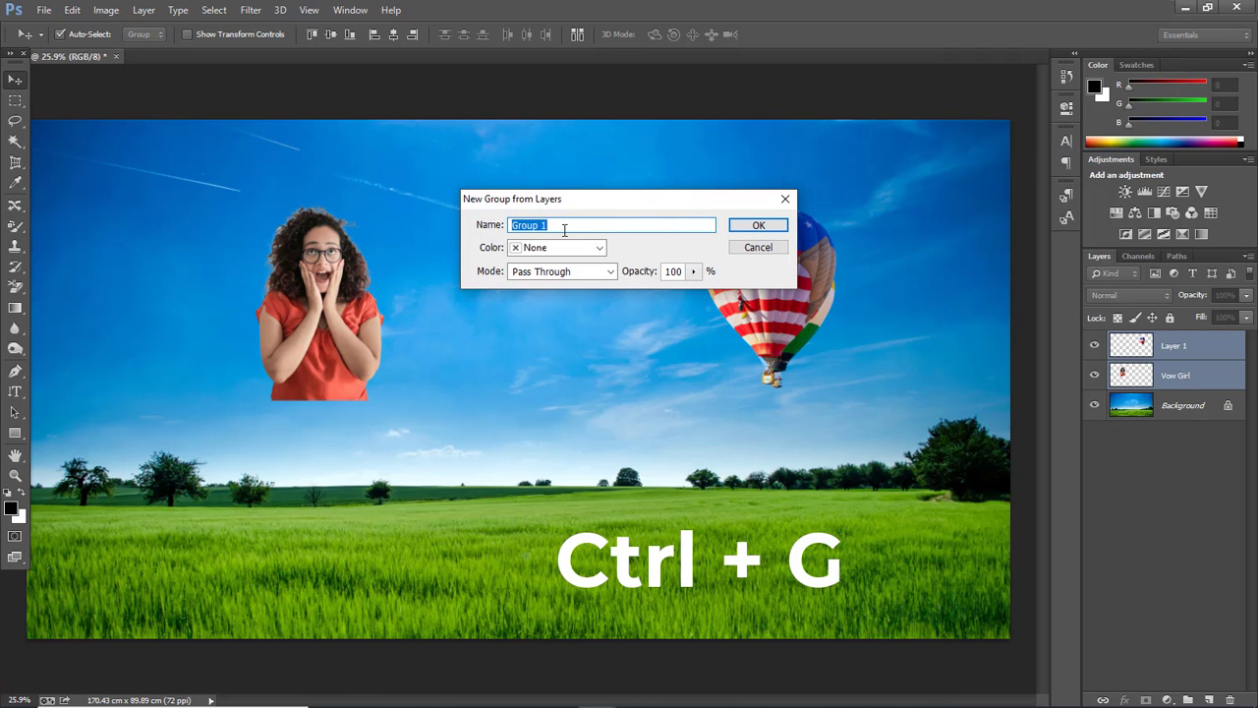
left_click(758, 228)
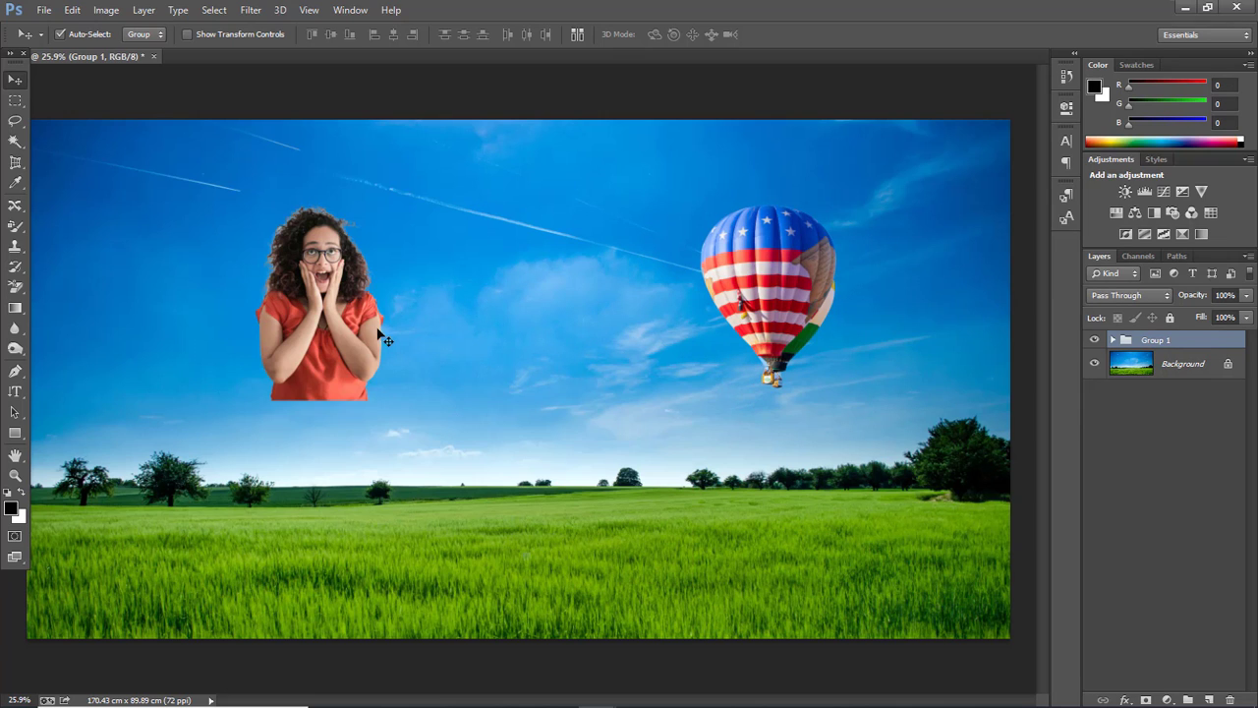
left_click_drag(356, 332, 403, 330)
Step: Set Auto-Select to Layer and move the girl slightly right and the balloon slightly up and left
left_click(160, 35)
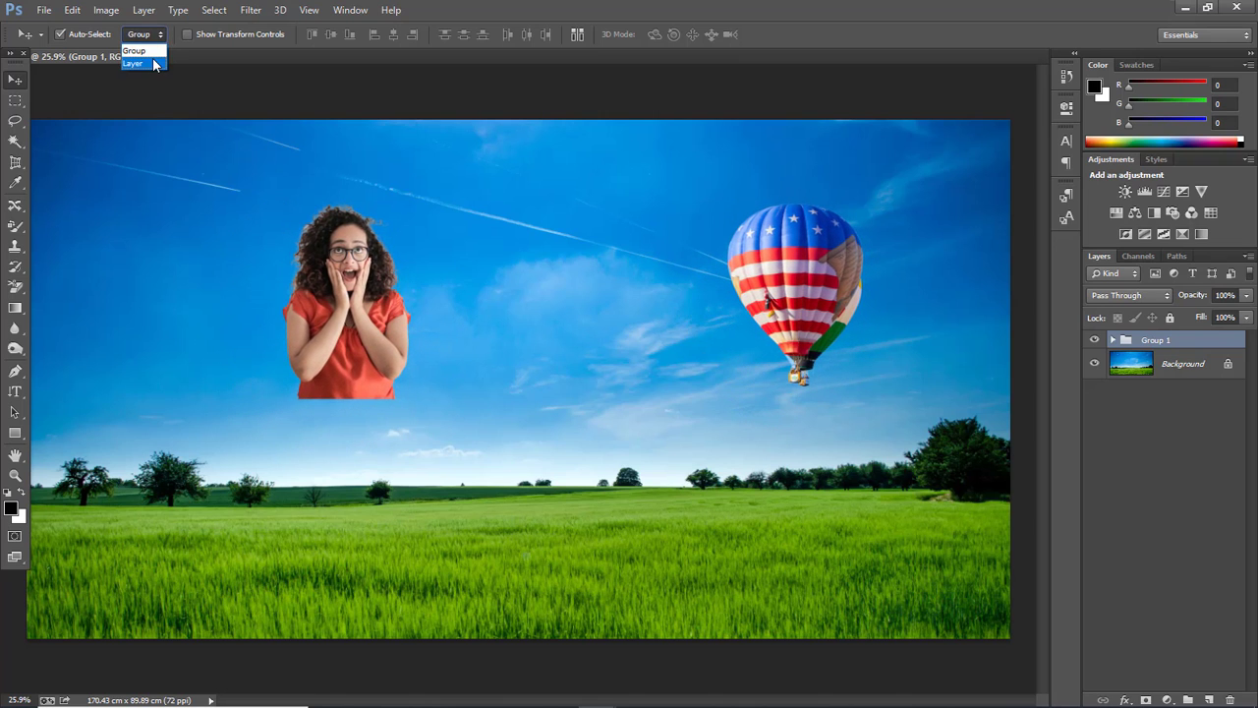
left_click(155, 60)
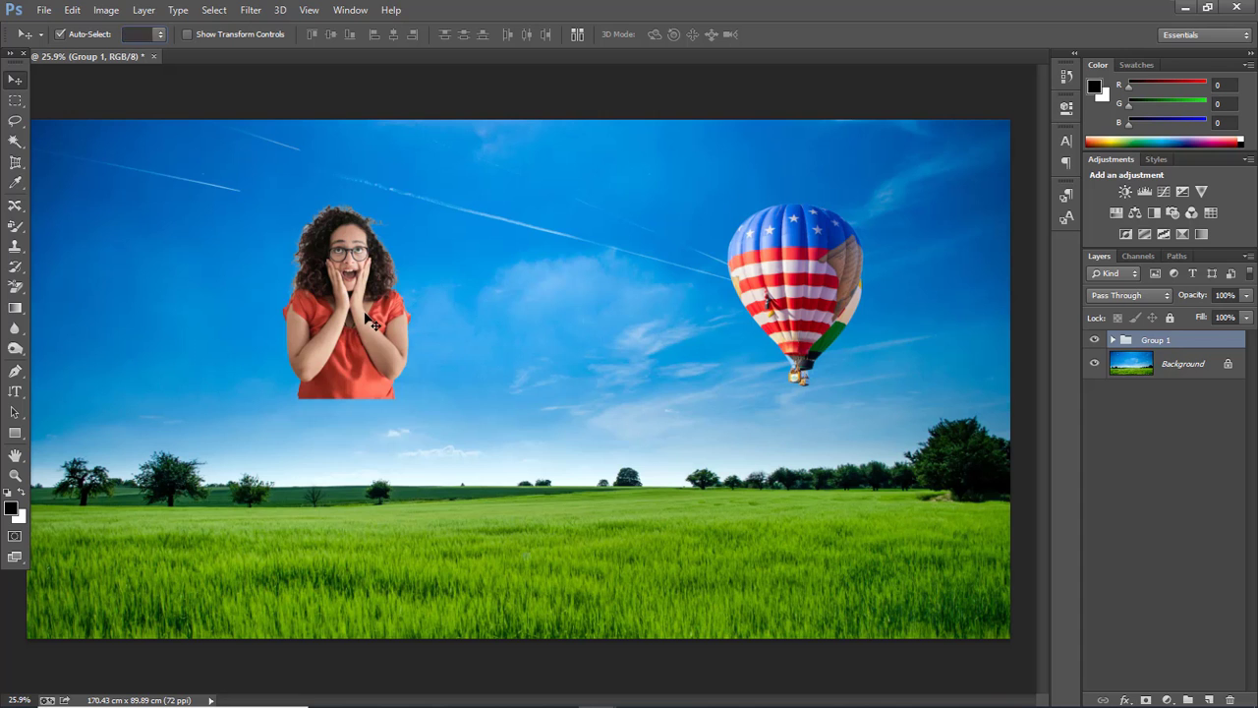
left_click_drag(363, 356, 372, 324)
mouse_move(745, 300)
left_mouse_down()
mouse_move(702, 348)
mouse_move(739, 293)
left_mouse_up()
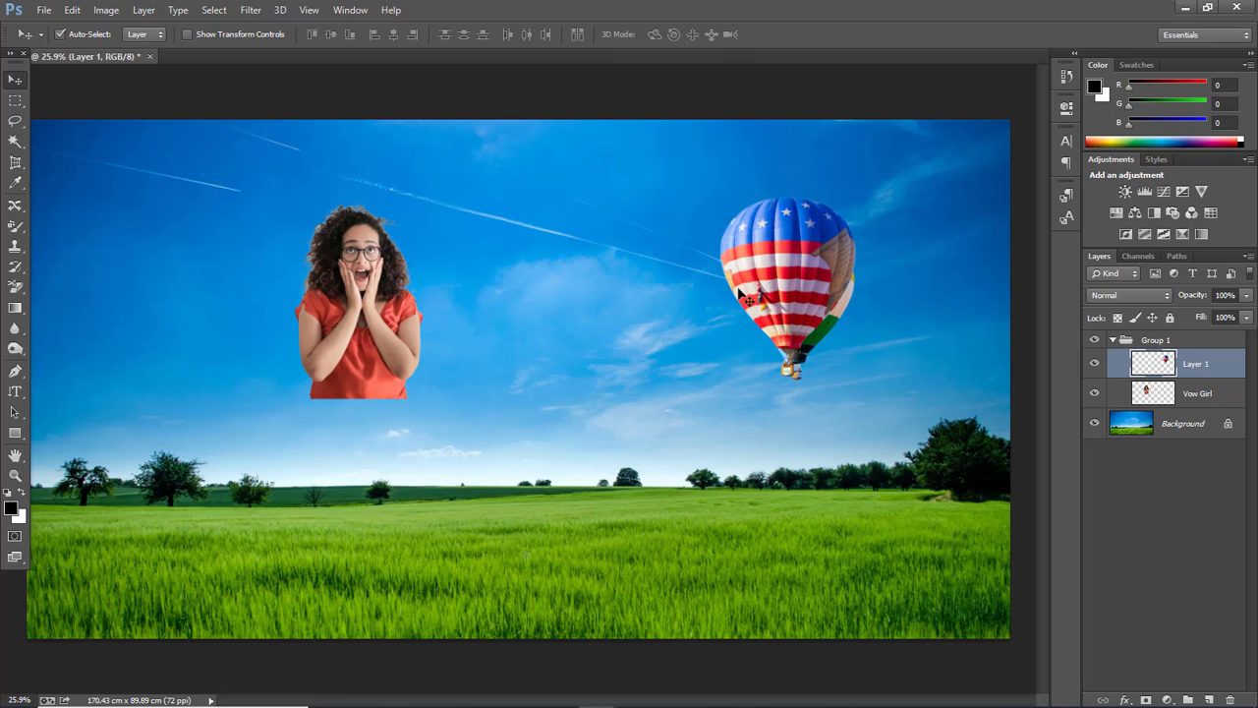
Step: Set Auto-Select to Group and move the girl and balloon together down toward the horizon
left_click(160, 35)
left_click(134, 50)
left_click_drag(385, 304, 303, 344)
left_click_drag(363, 411, 420, 455)
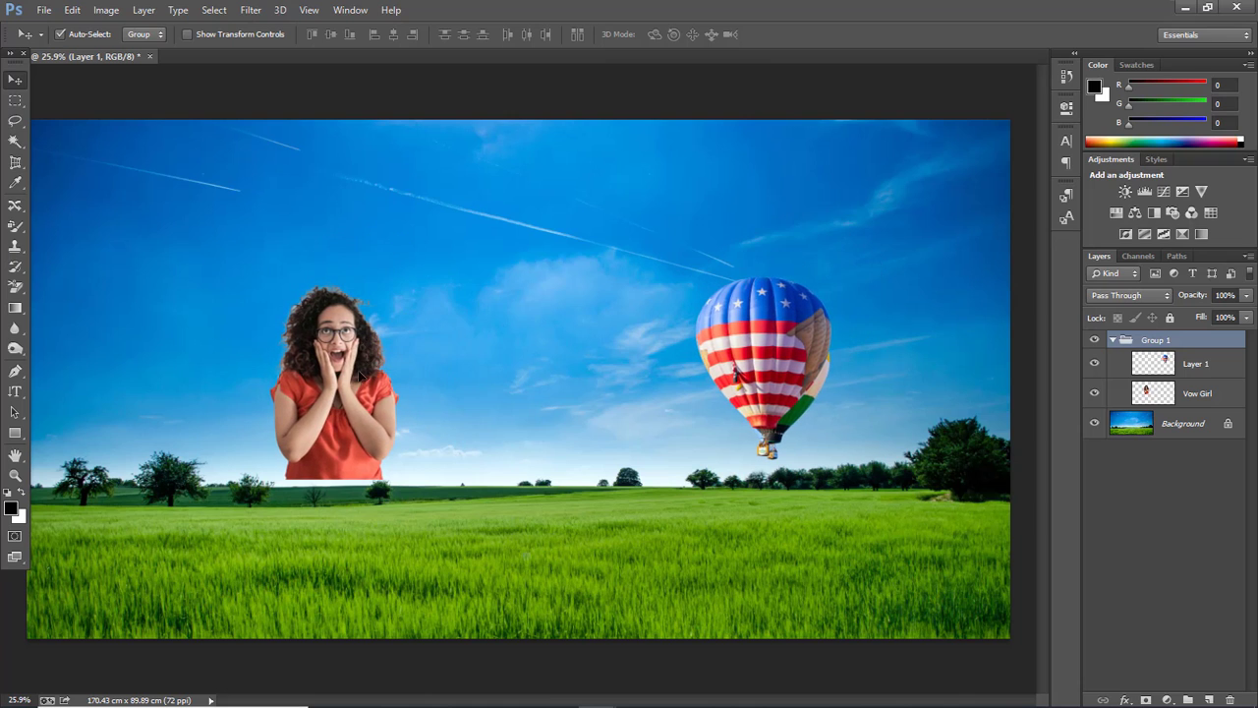
Step: Set Auto-Select to Layer and ungroup Group 1
left_click(161, 34)
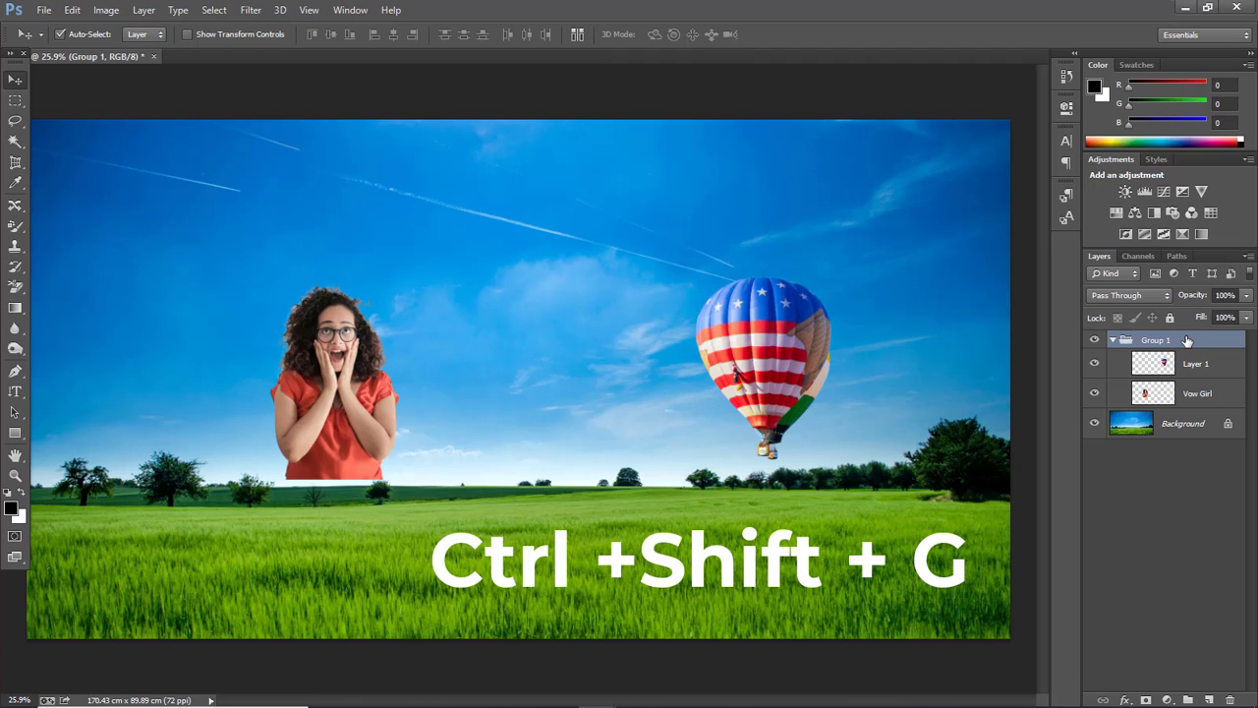
key("ctrl+shift+g")
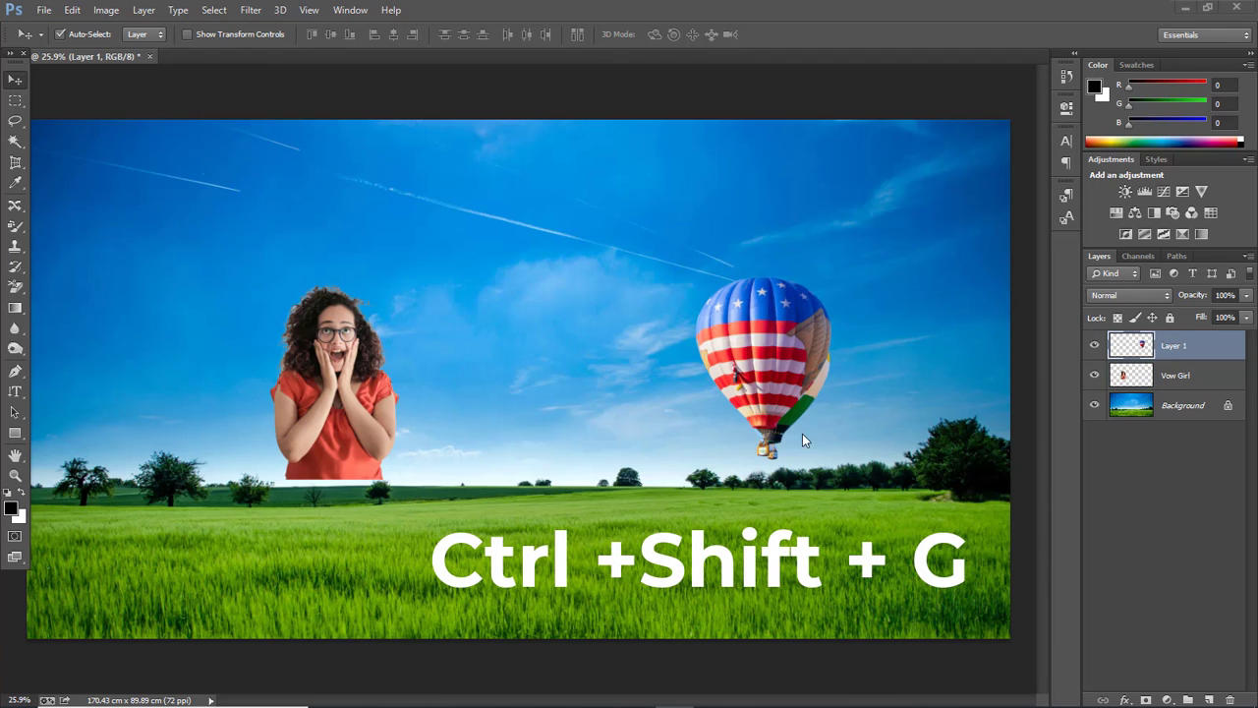
Step: Show the transform controls, try stretching the balloon unproportionally from its upper-right corner, and undo the stretch
left_click(188, 35)
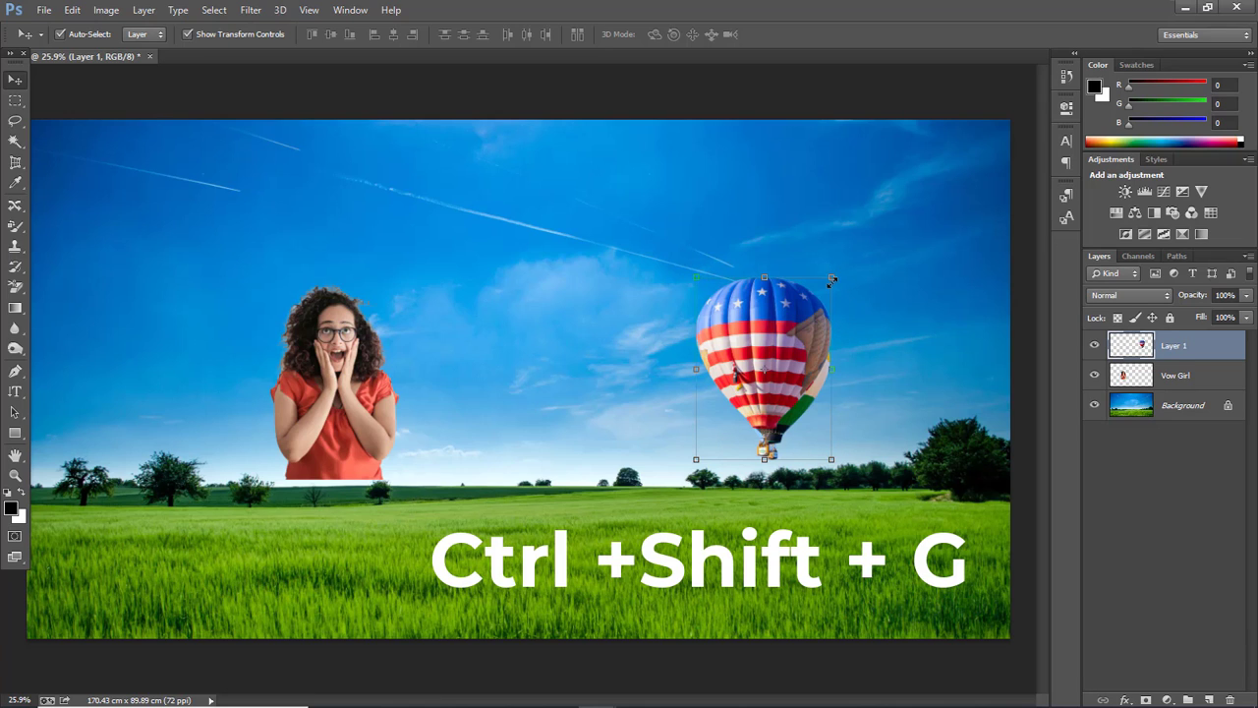
left_click_drag(831, 279, 940, 183)
mouse_move(870, 246)
left_mouse_down()
mouse_move(830, 261)
mouse_move(781, 317)
mouse_move(801, 325)
mouse_move(834, 259)
mouse_move(884, 263)
left_mouse_up()
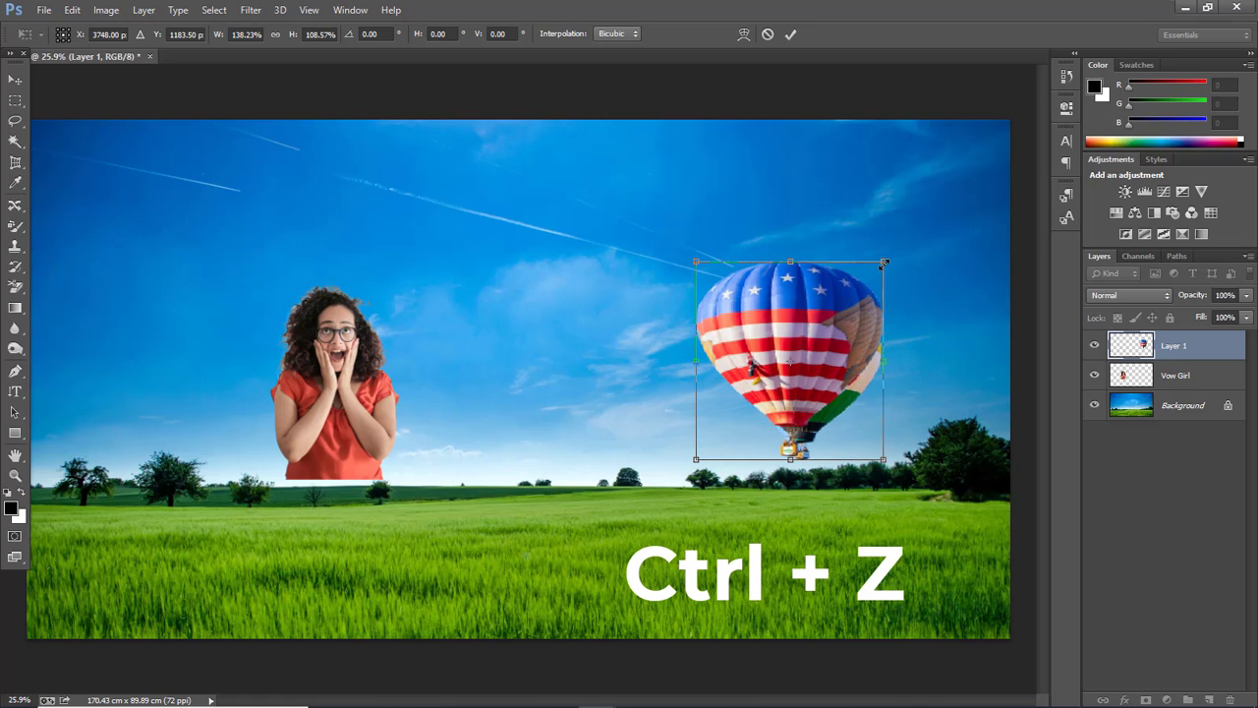
key("ctrl+z")
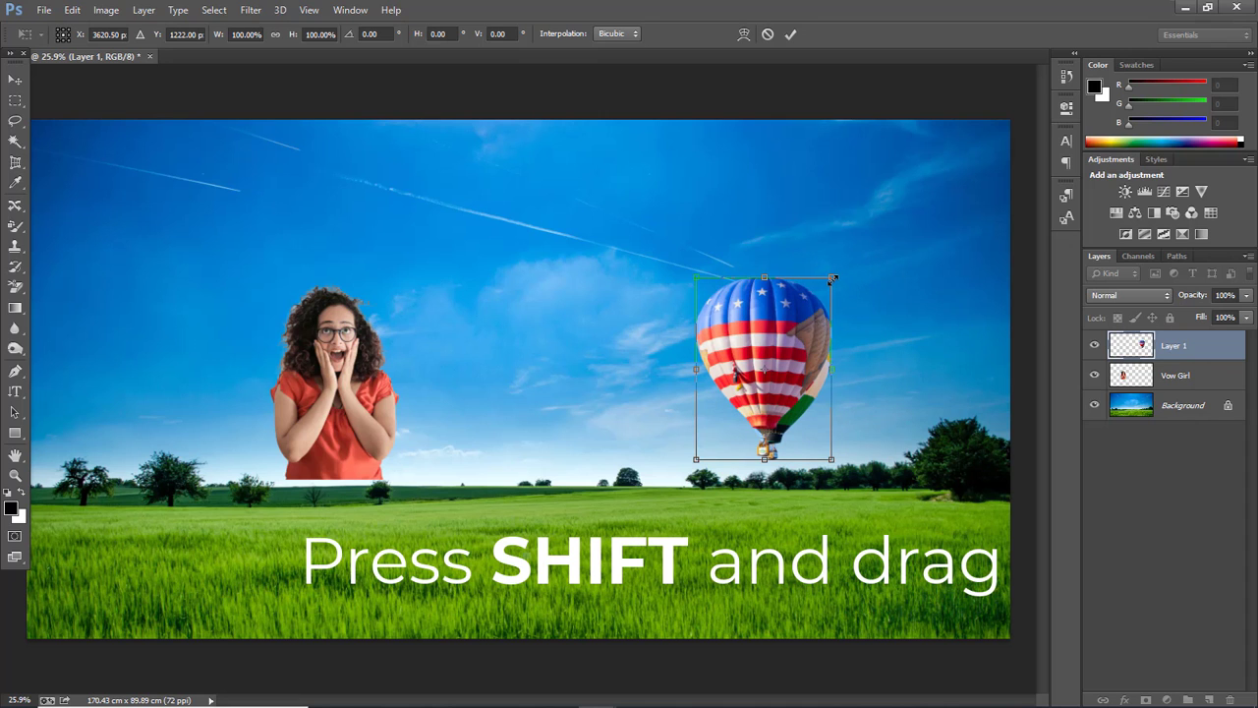
Step: Enlarge the balloon proportionally to about 153% from its upper-right corner and commit the transformation
left_click_drag(832, 279, 932, 205)
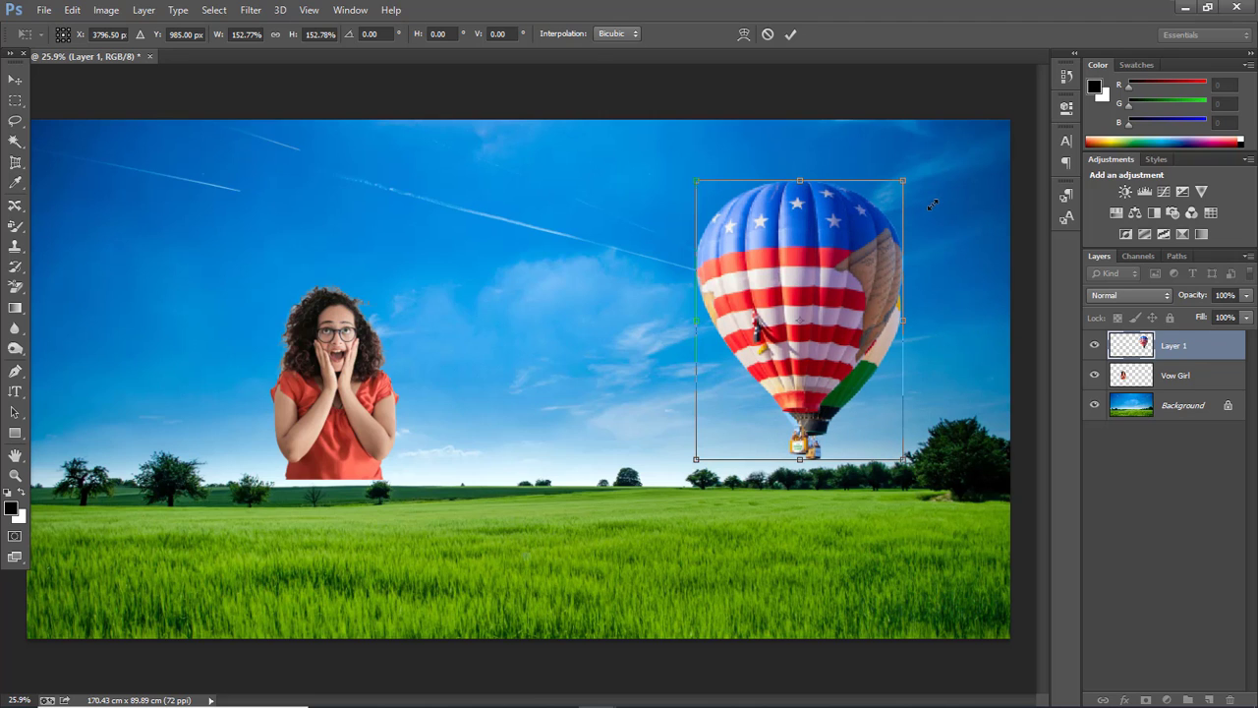
key("Return")
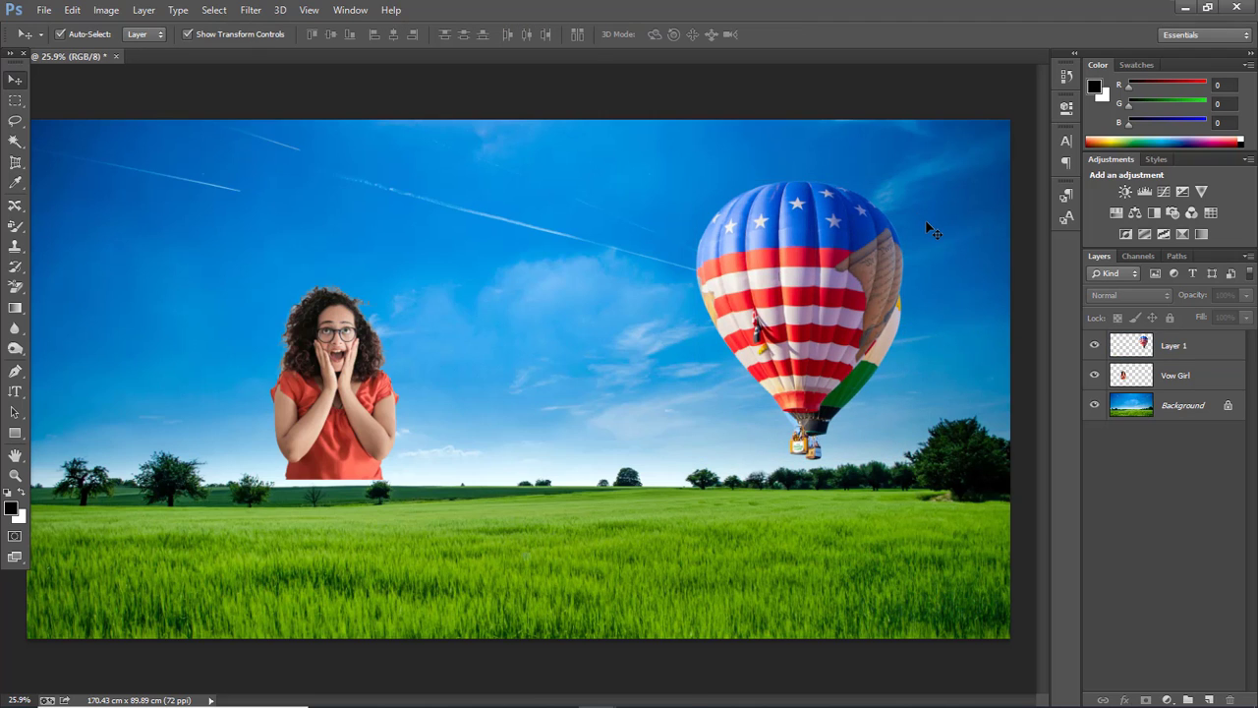
Step: Hide the balloon layer, make Vow Girl the active layer and select the whole canvas
left_click(1095, 345)
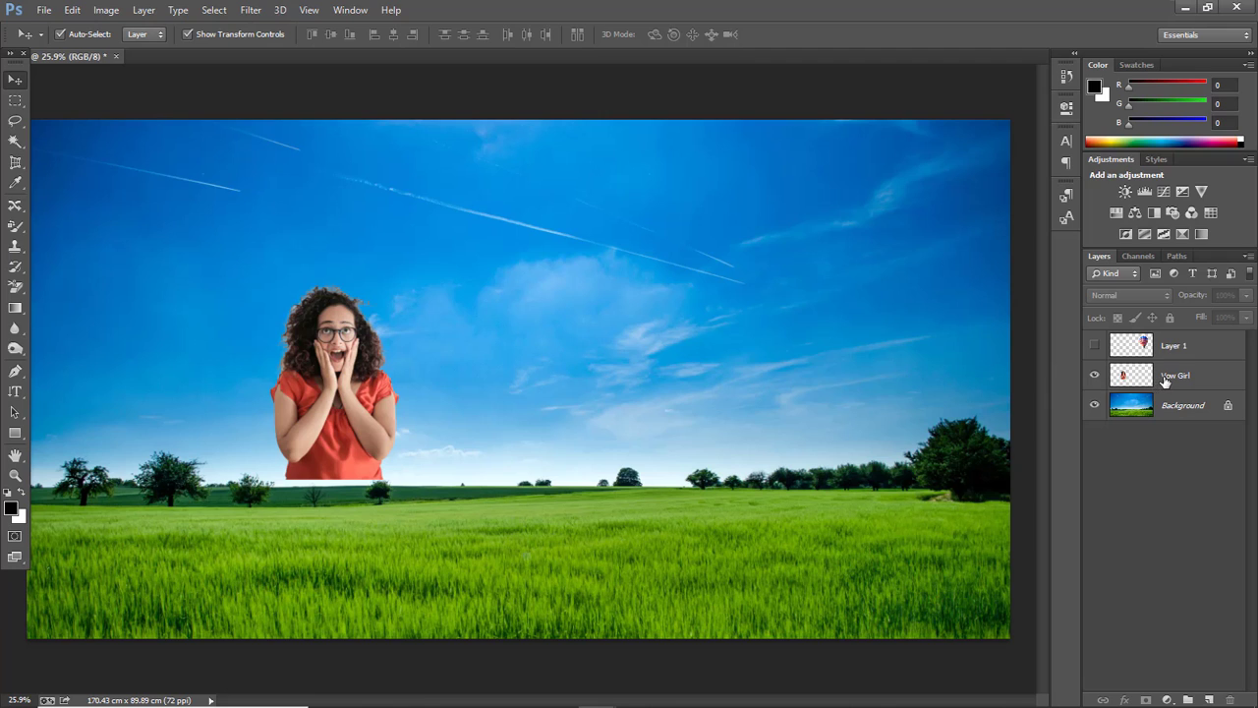
left_click(327, 387)
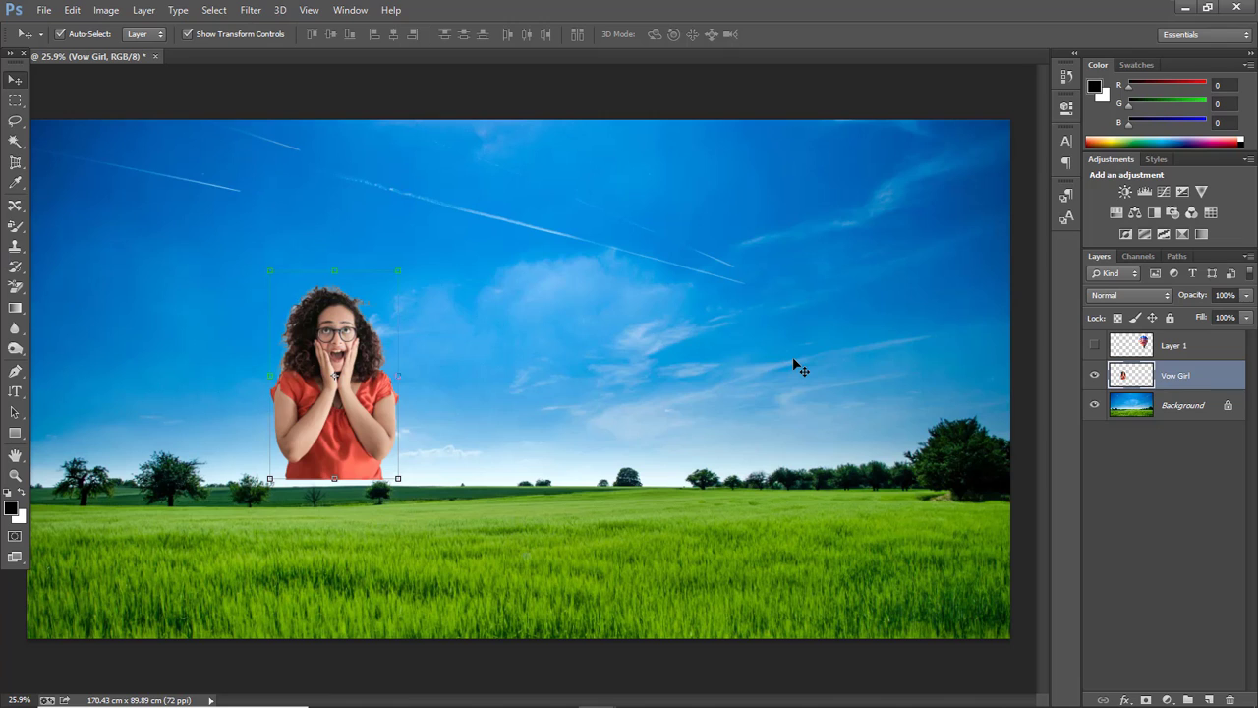
key("ctrl+a")
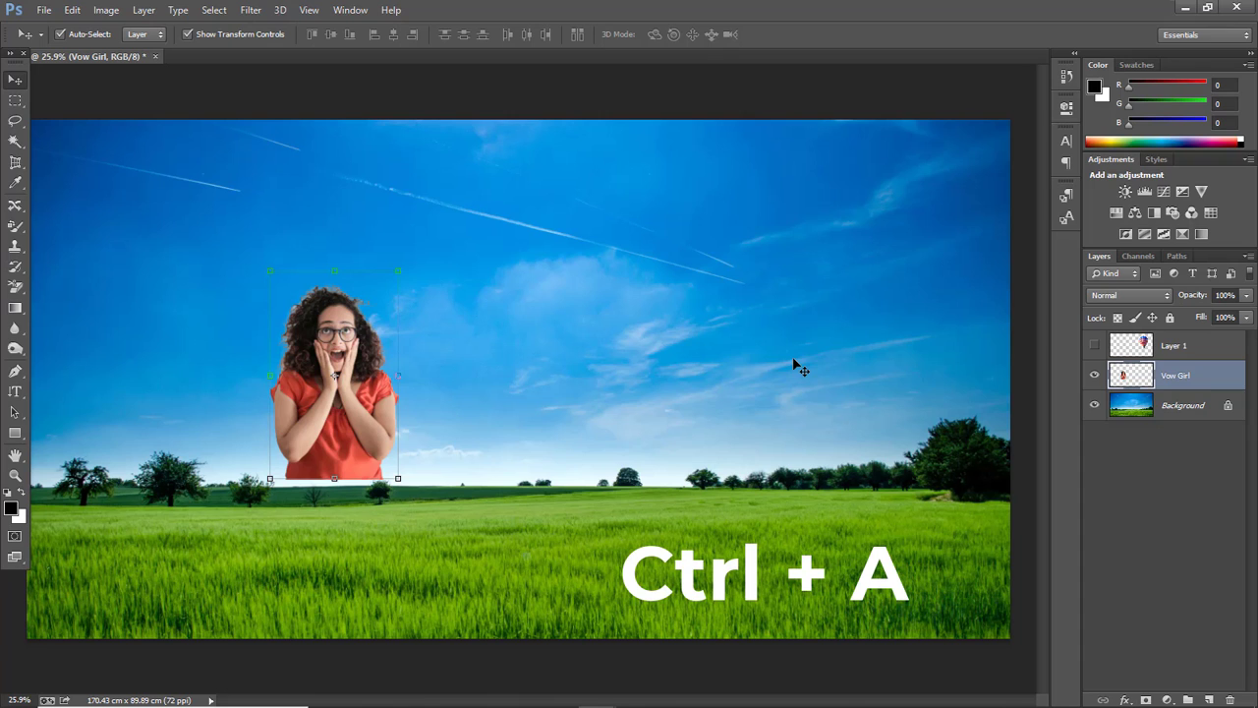
key("ctrl+a")
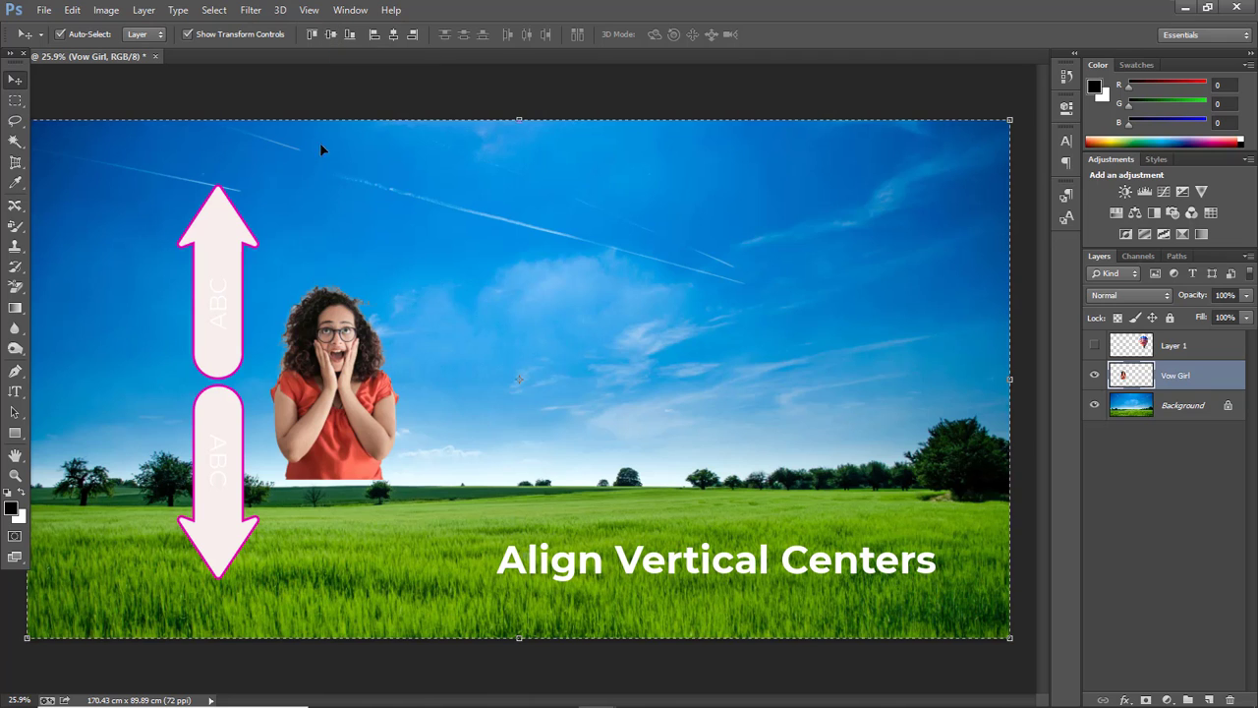
Step: Align the girl in turn to the canvas's vertical center, horizontal center, top edge, bottom edge, left edge and right edge
left_click(331, 34)
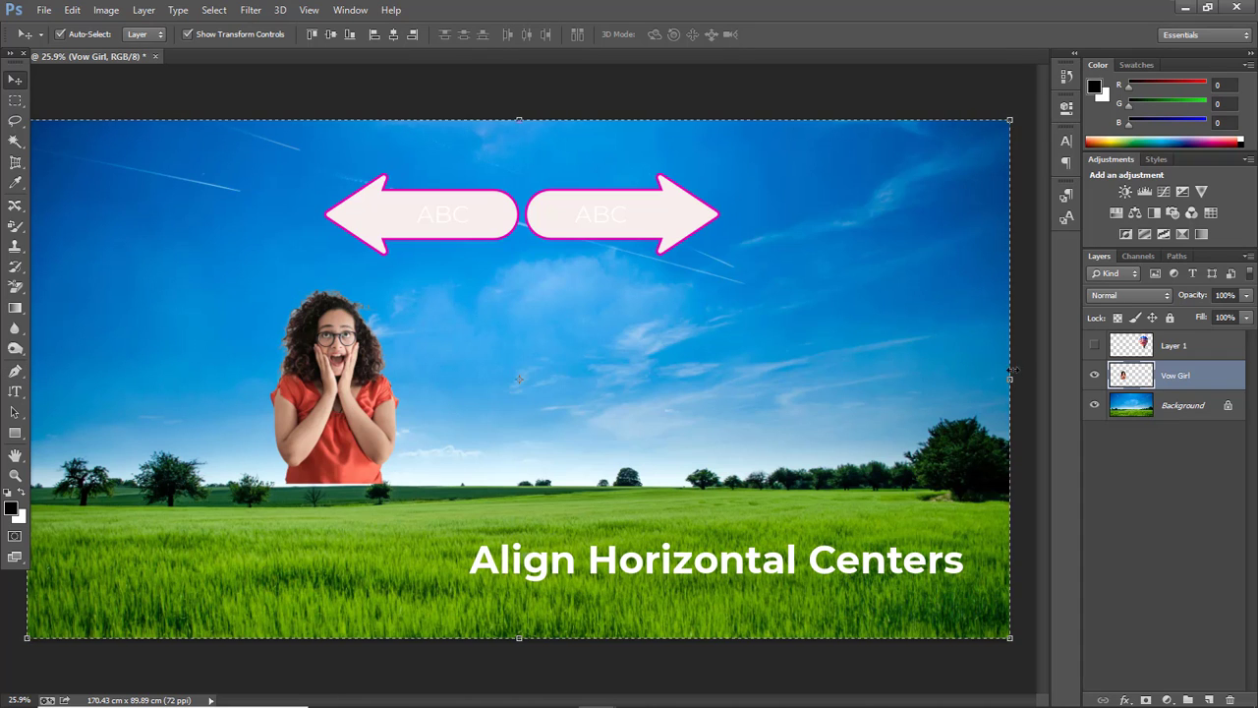
left_click(393, 34)
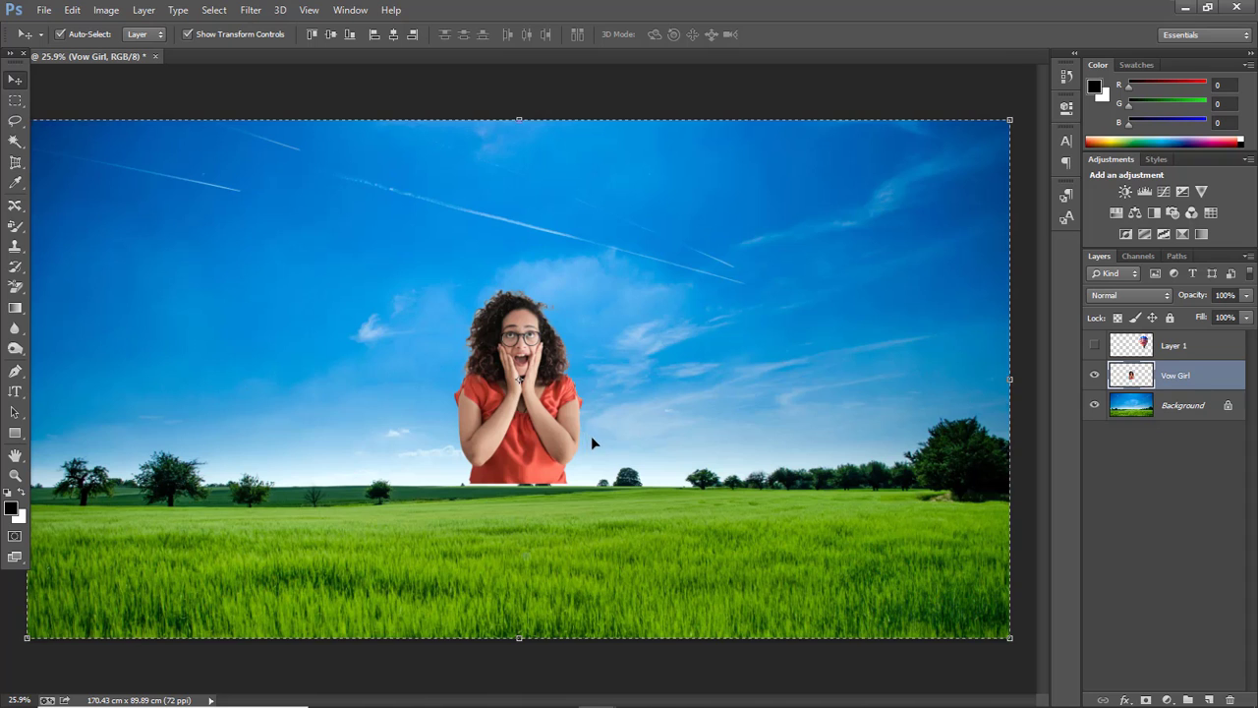
left_click(312, 37)
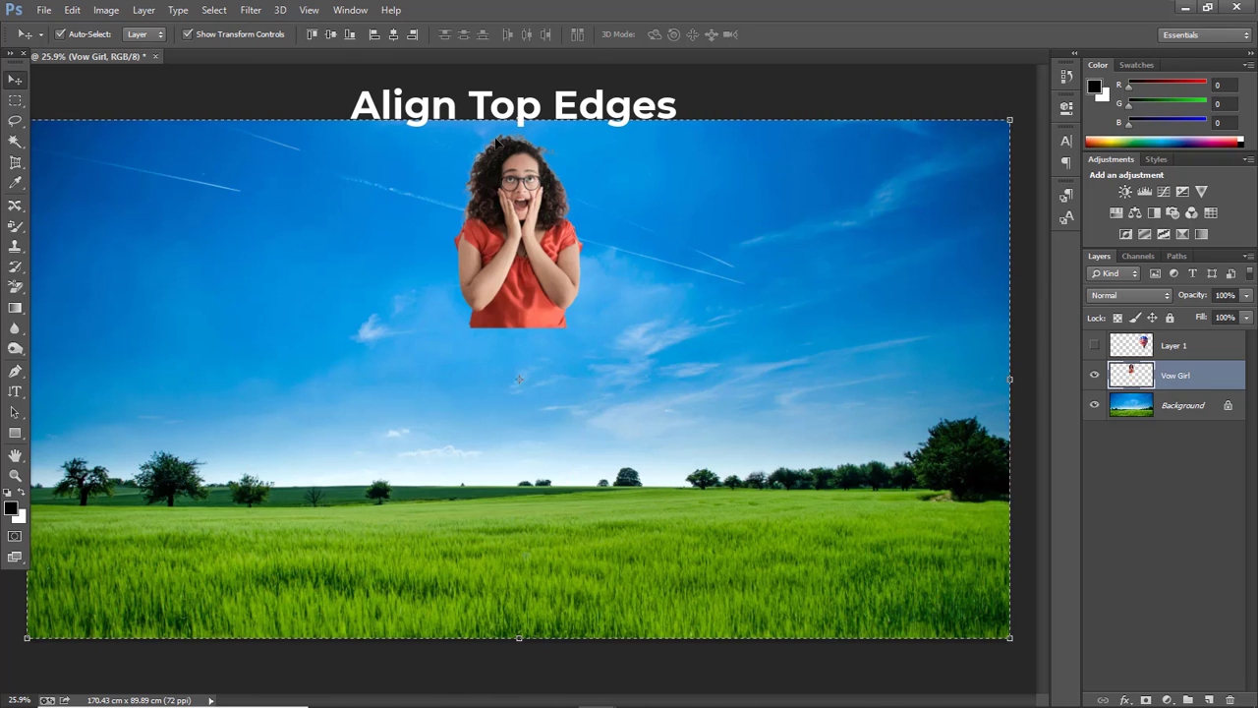
left_click(350, 35)
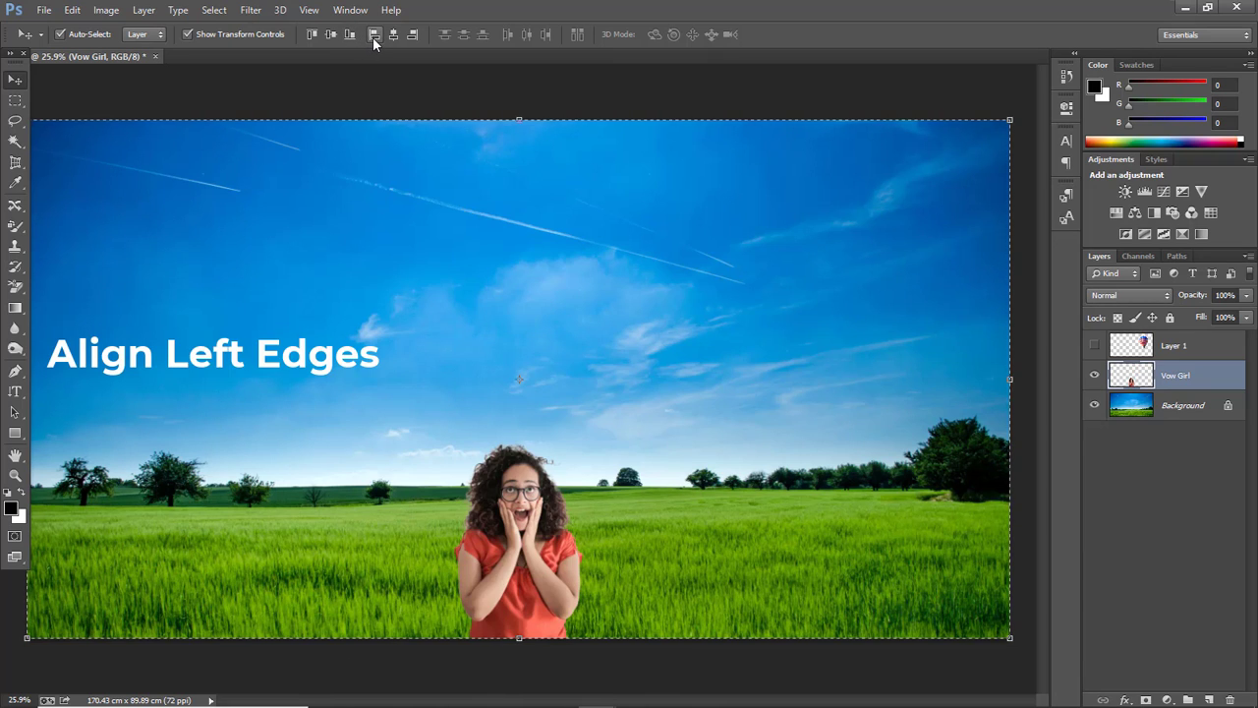
left_click(373, 39)
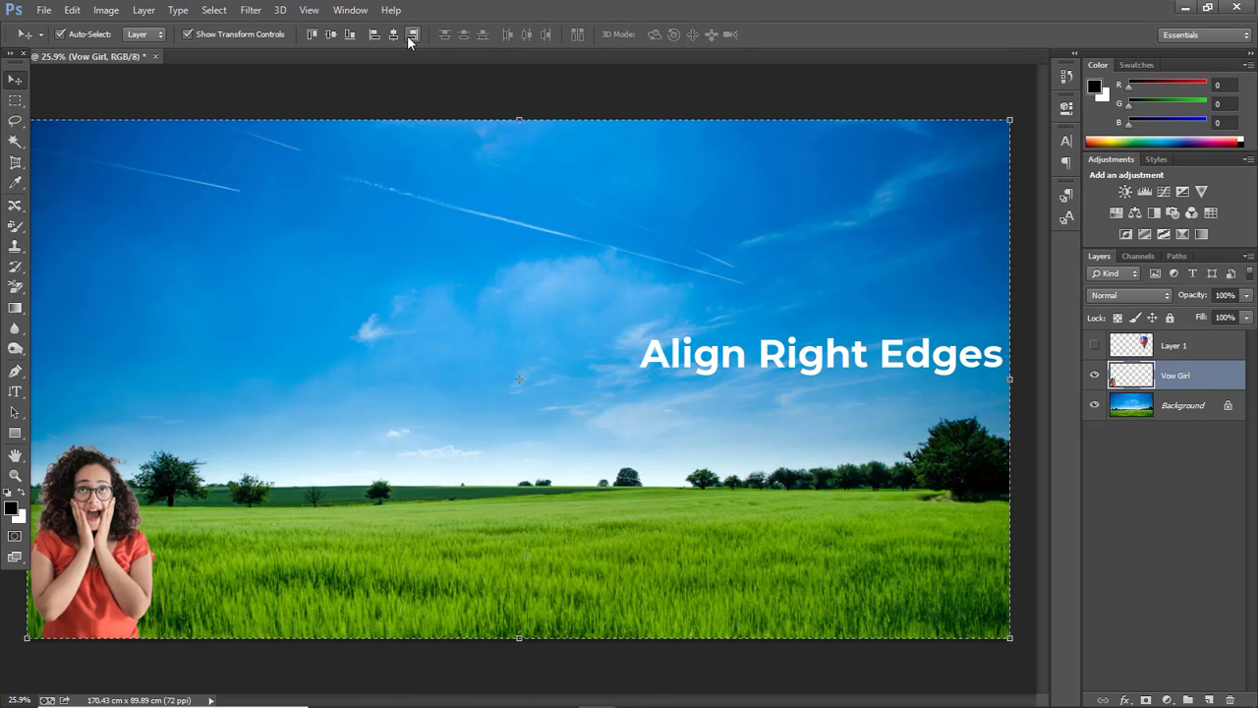
left_click(410, 39)
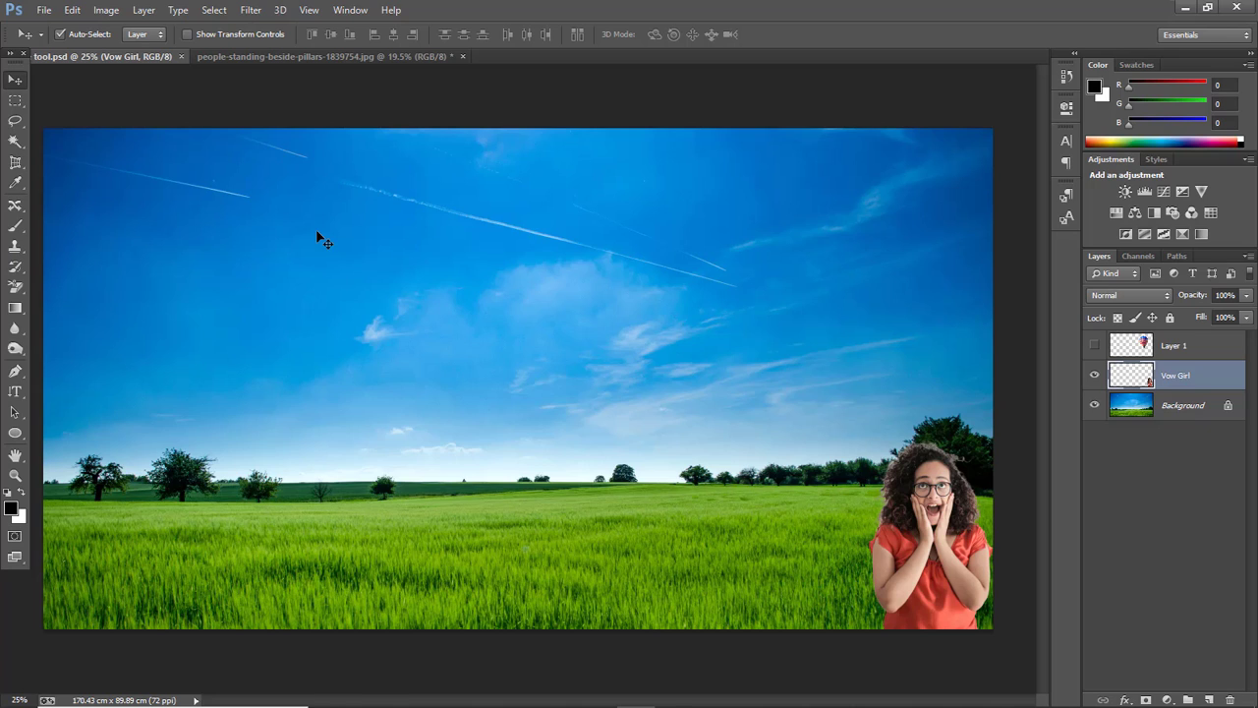
Step: Activate the Content-Aware Move Tool and duplicate the Background layer in people-standing-beside-pillars-1839754.jpg
left_click(15, 210)
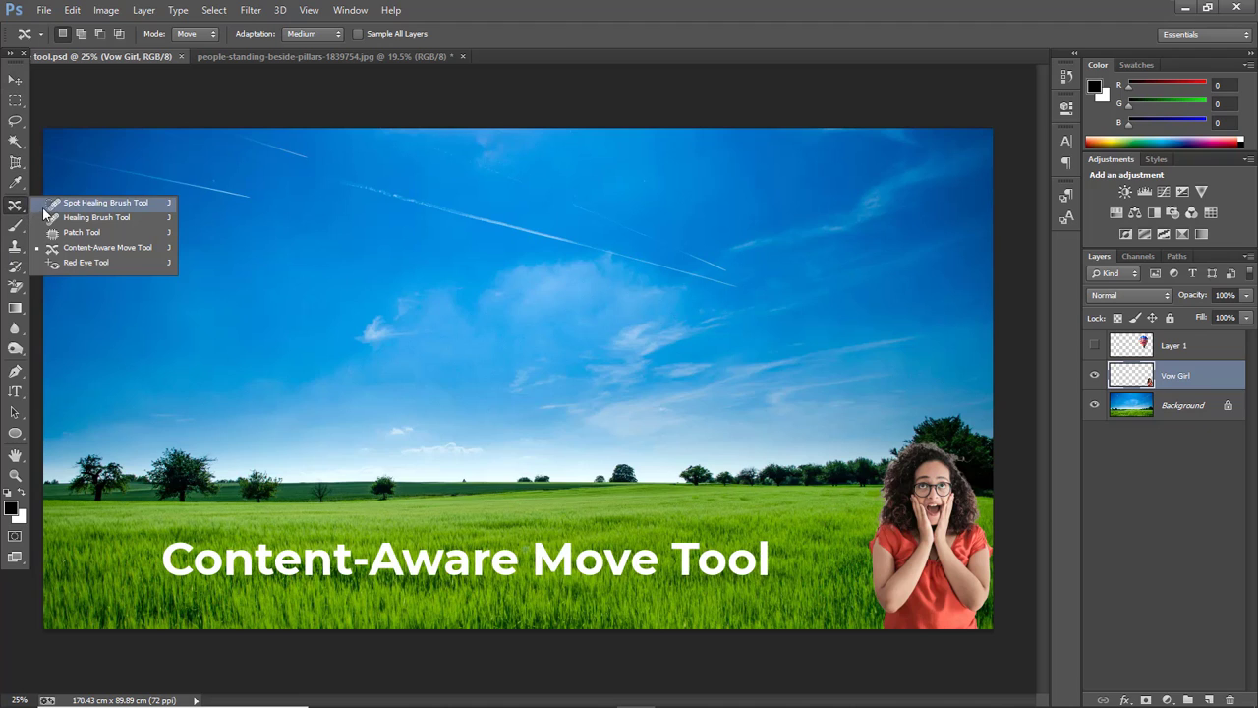
left_click(96, 251)
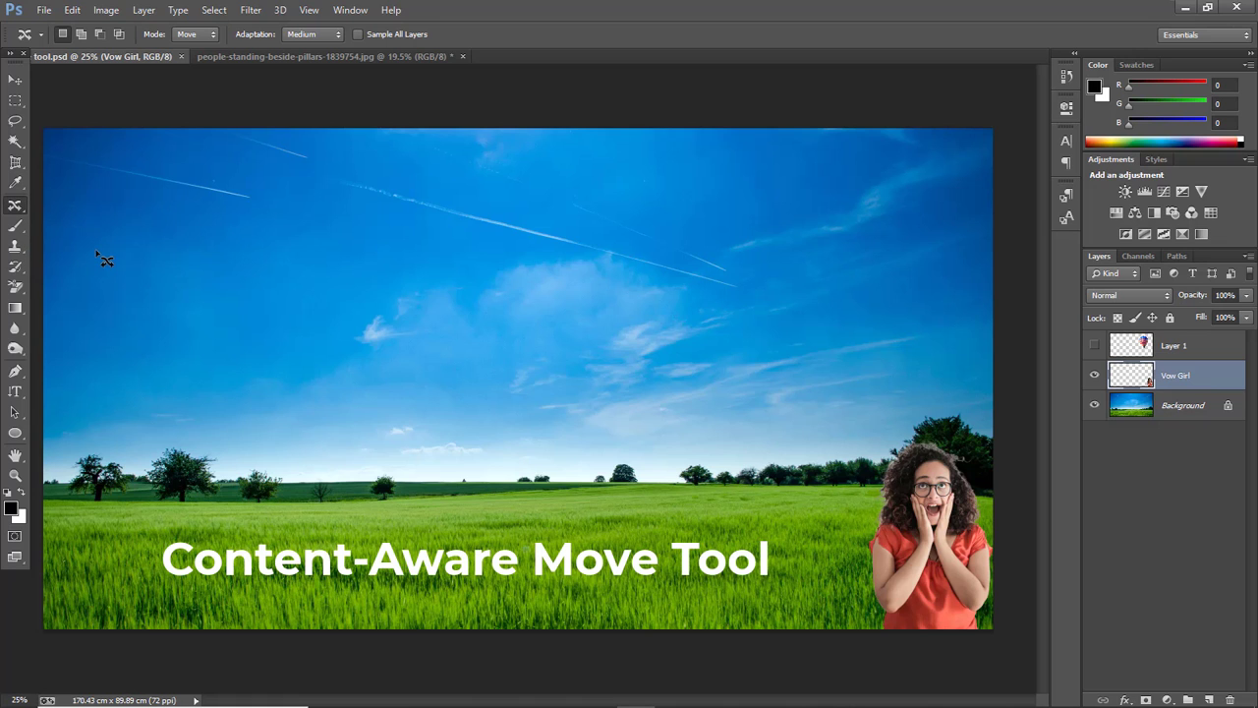
left_click(255, 58)
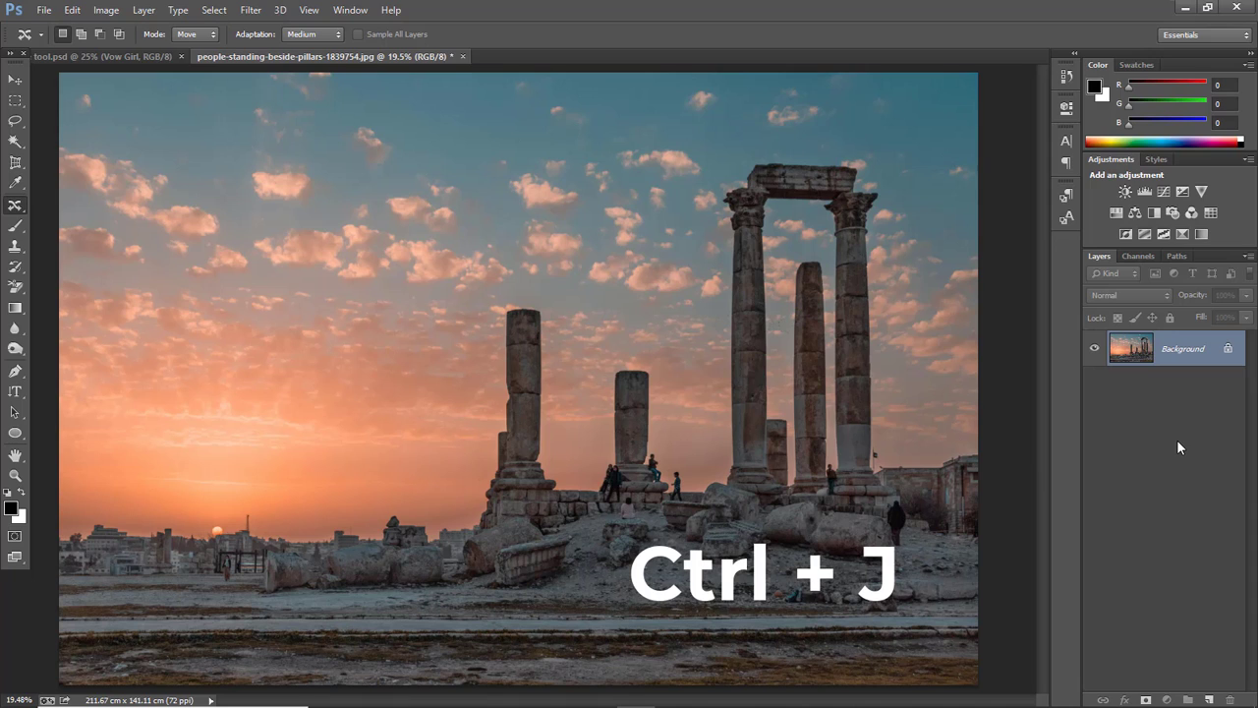
key("ctrl+j")
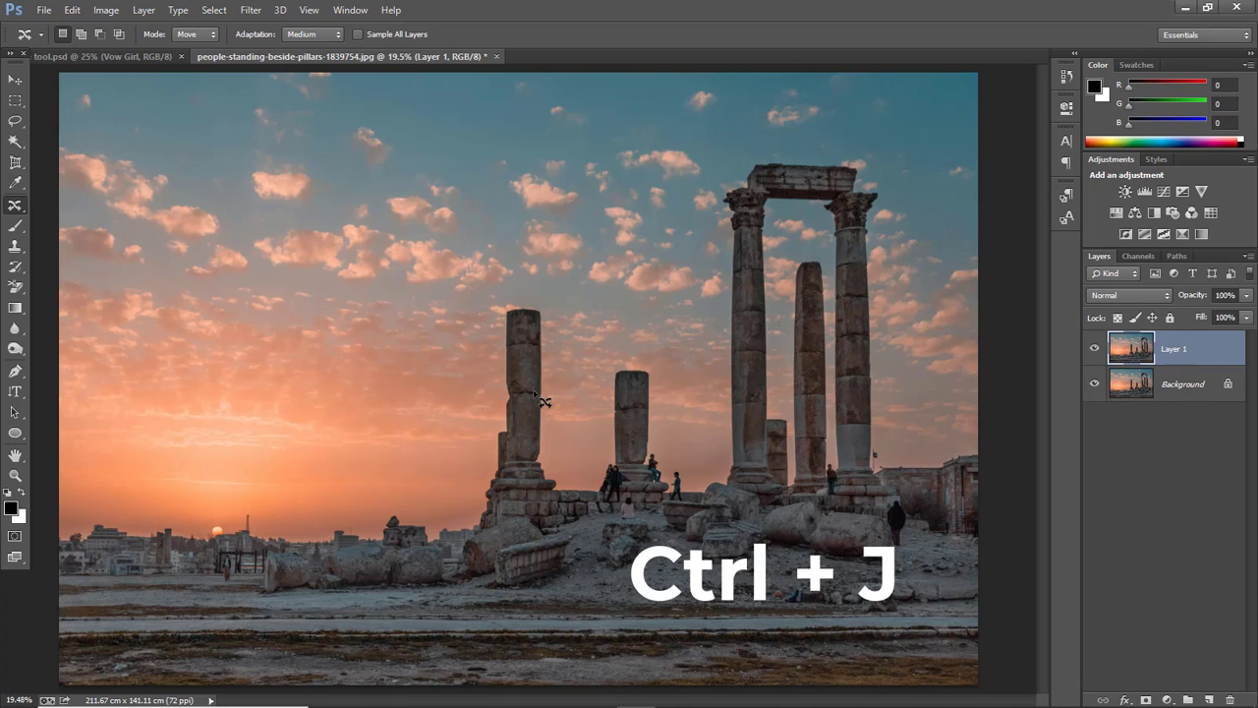
Step: Outline the upper two blocks of the tall pillar nearest the sunset with the Content-Aware Move Tool
key("z")
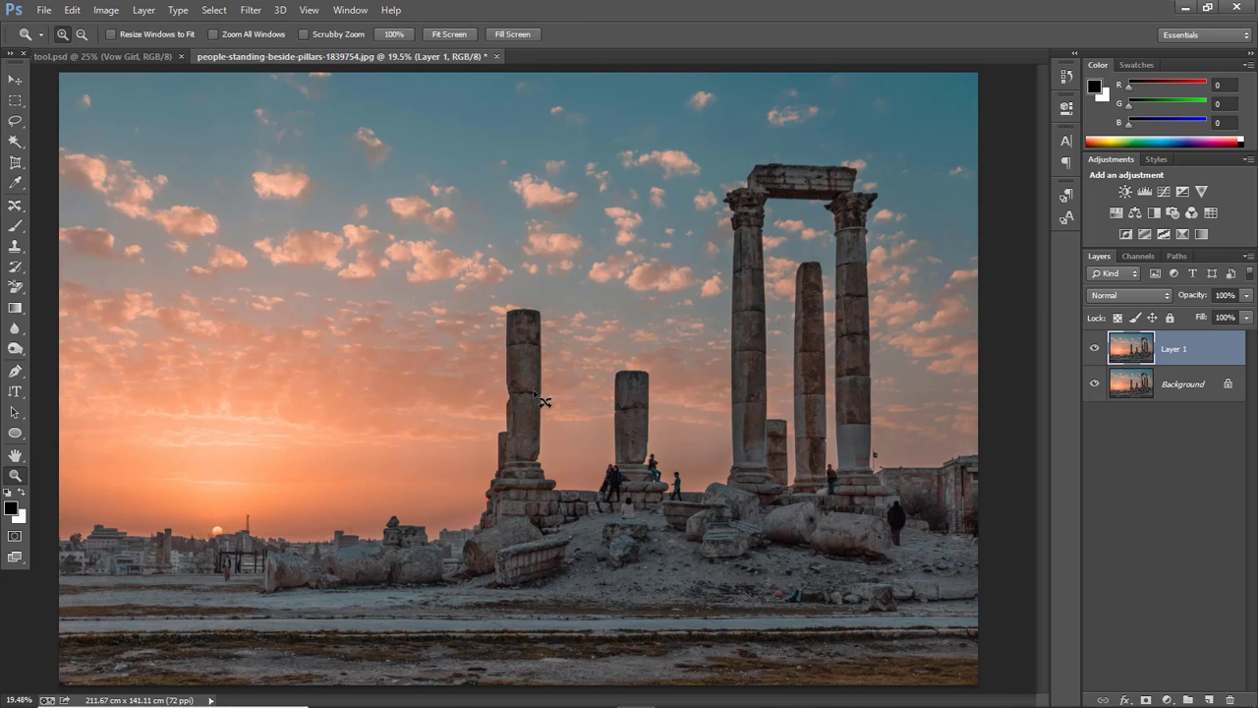
left_click(534, 391)
left_click(534, 391)
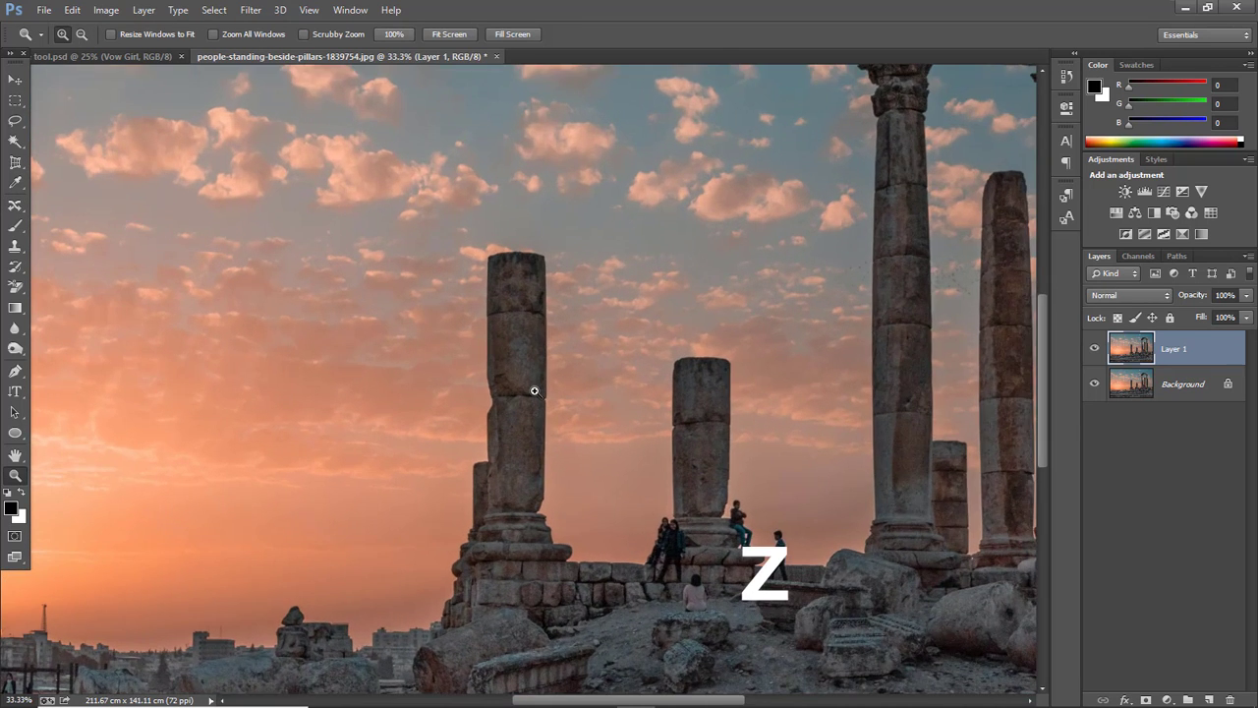
left_click(534, 391)
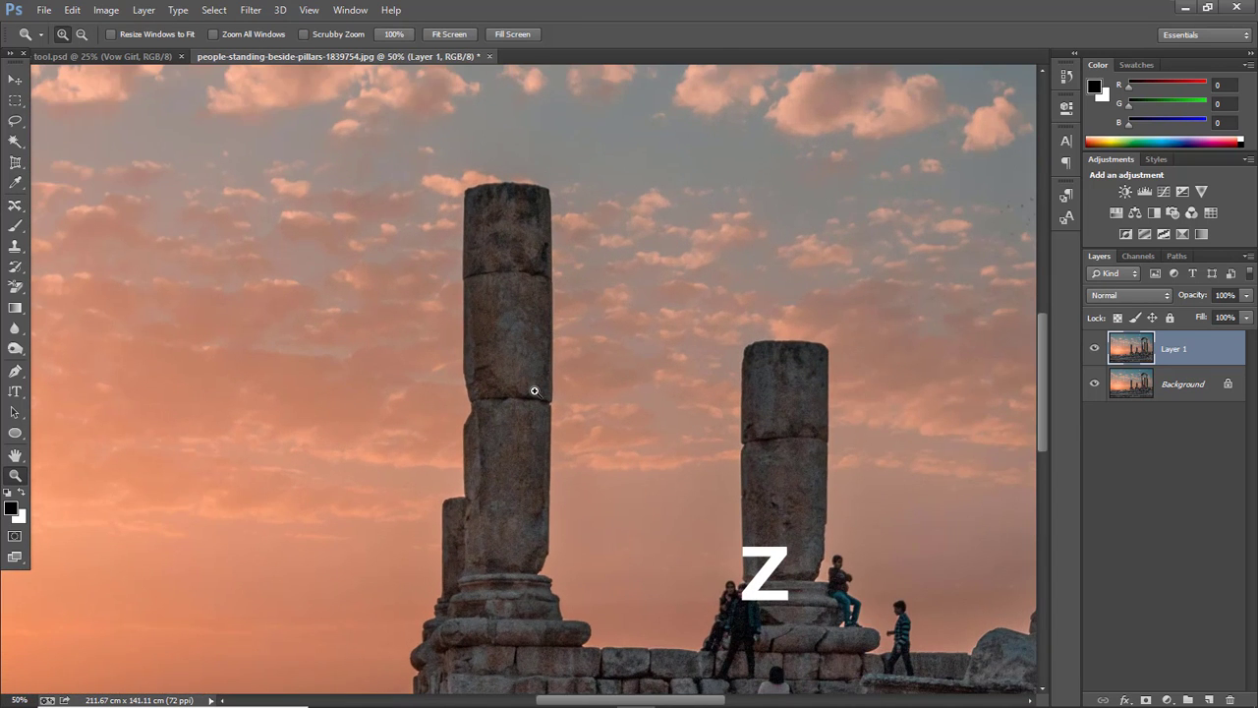
left_click(533, 391)
scroll(534, 391, "up", 3)
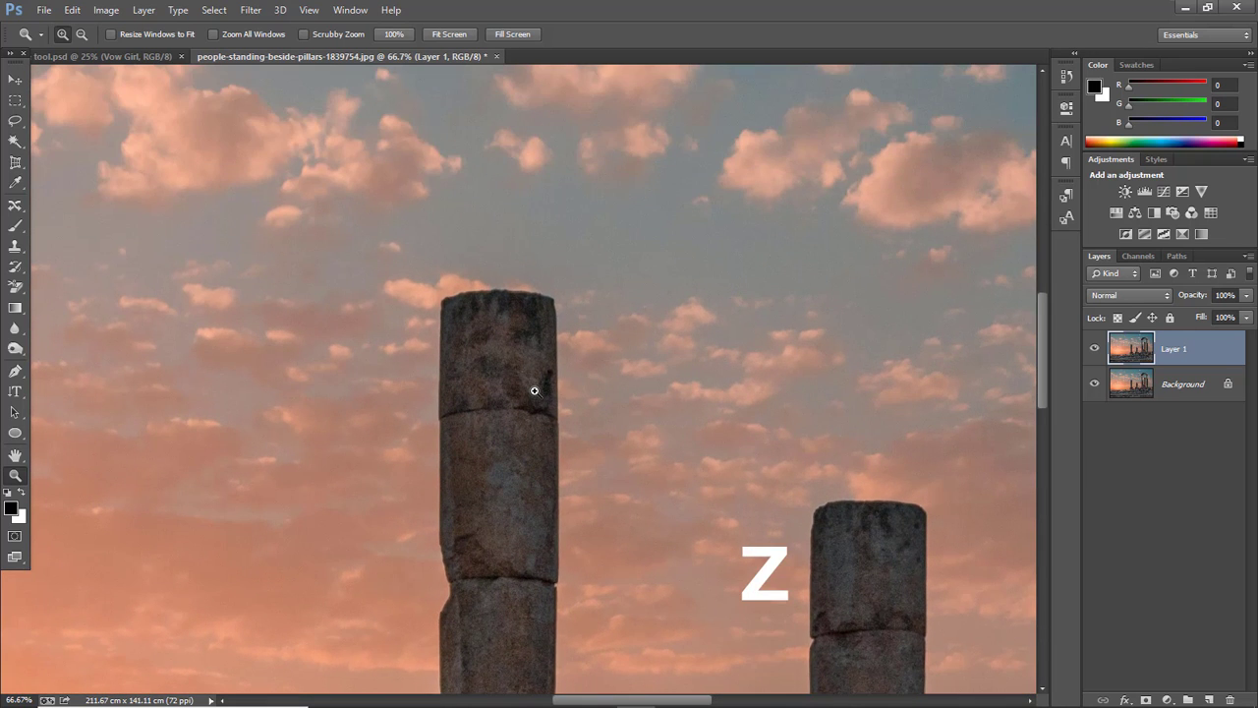
scroll(534, 391, "up", 2)
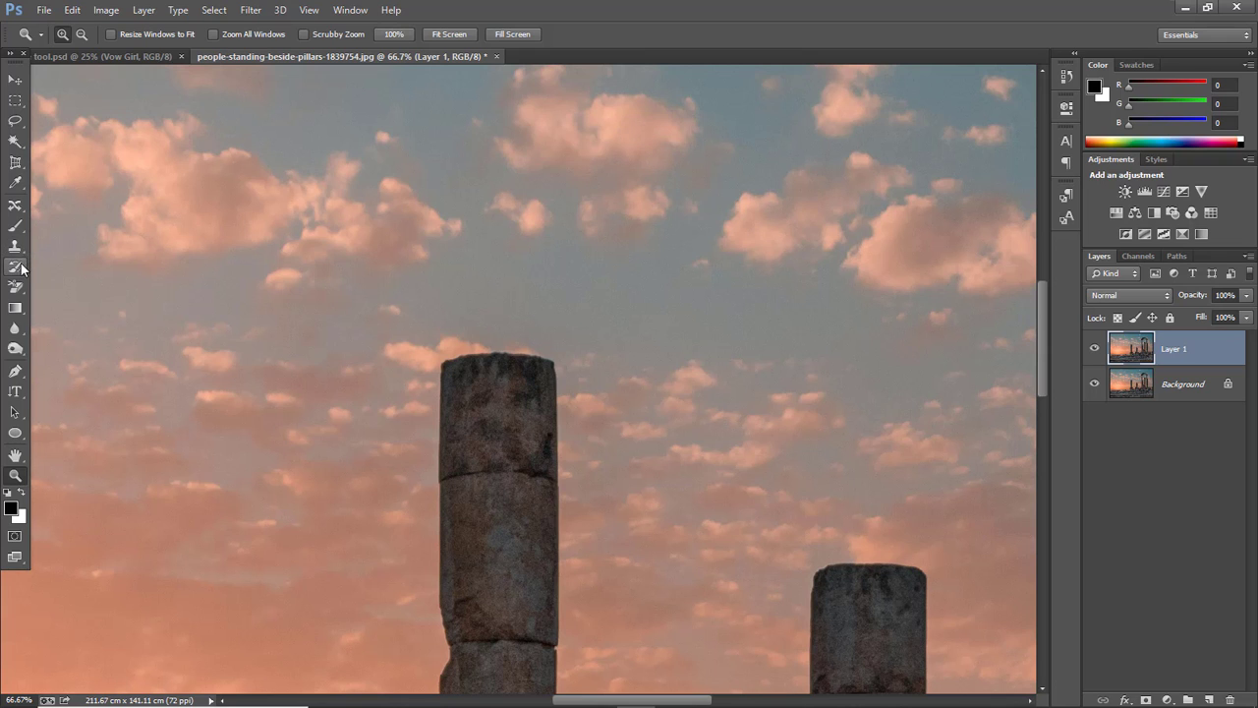
left_click(14, 206)
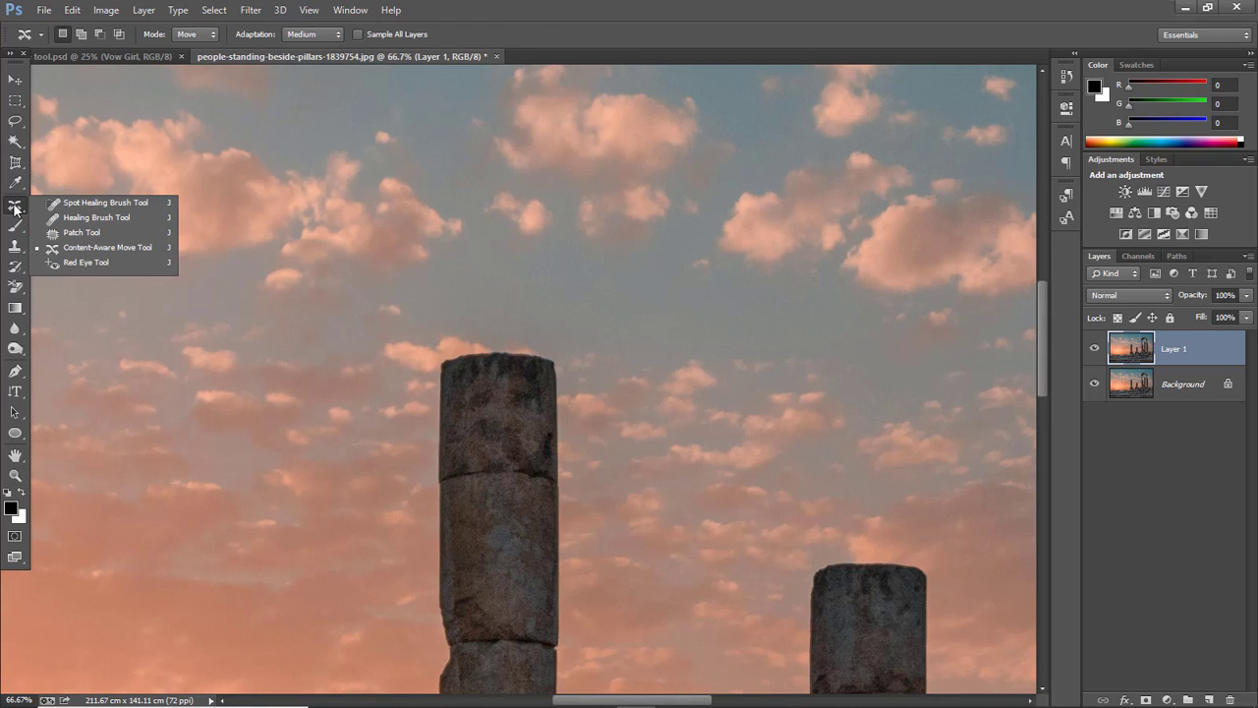
left_click(69, 247)
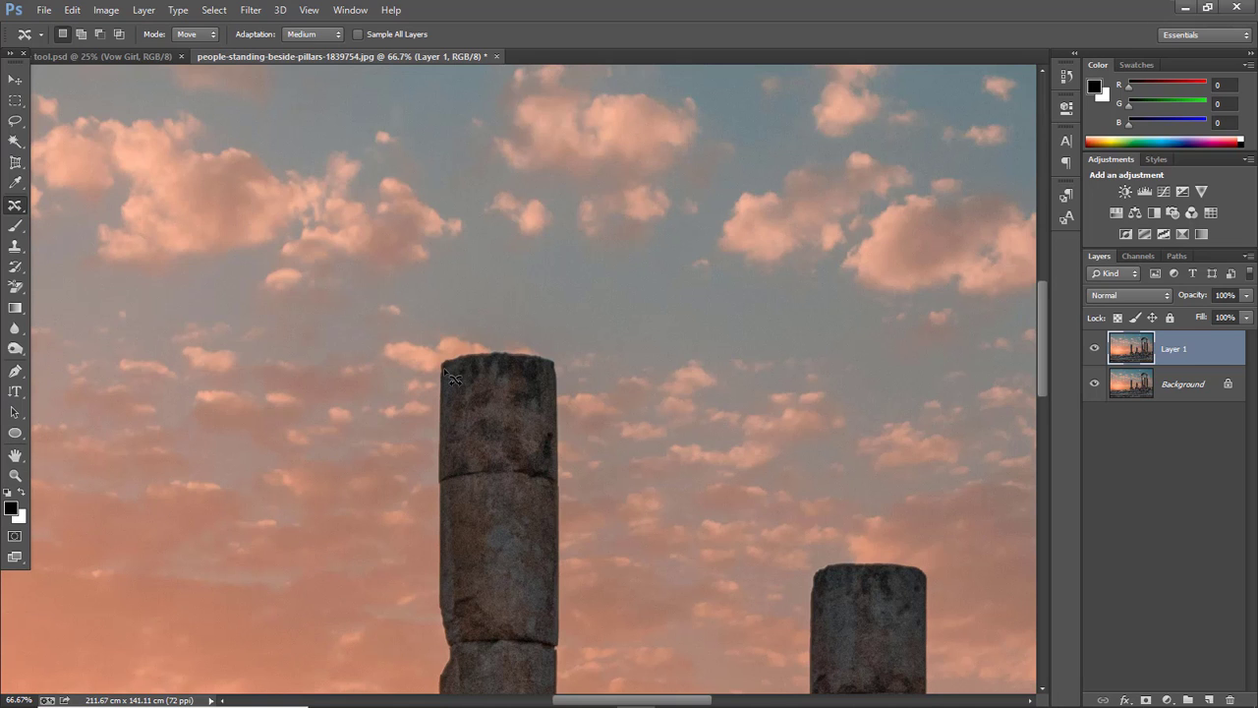
mouse_move(453, 379)
left_mouse_down()
mouse_move(443, 593)
mouse_move(456, 642)
mouse_move(555, 645)
mouse_move(556, 380)
mouse_move(552, 364)
mouse_move(469, 363)
left_mouse_up()
Step: Stack two copies of the selected pillar section upward with the Move tool, the first about 15.5 cm higher, and deselect
key("v")
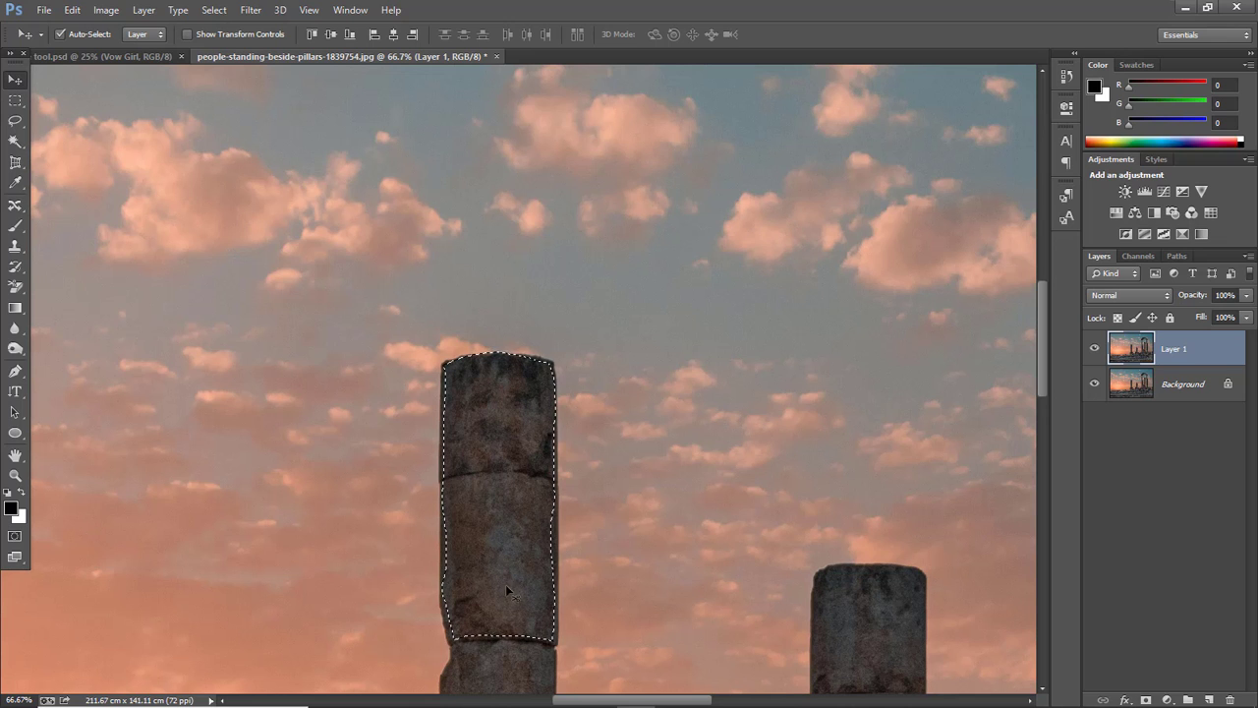
left_click_drag(495, 580, 498, 383)
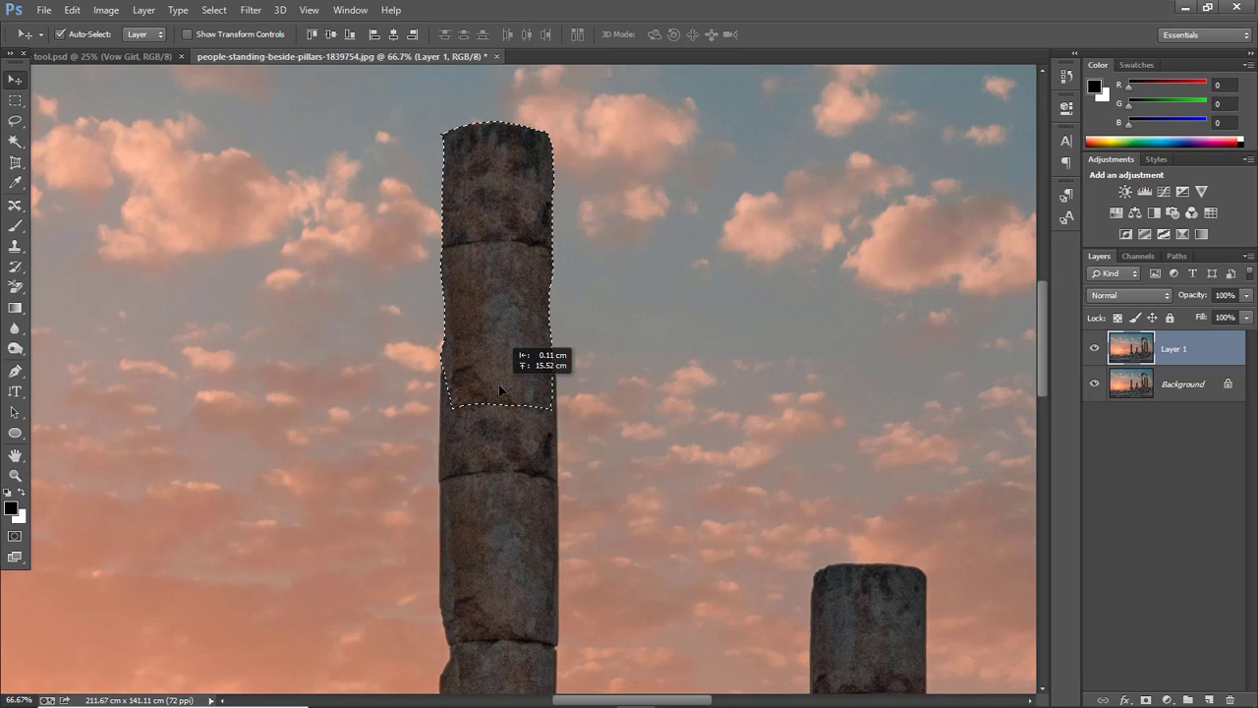
left_click_drag(498, 383, 498, 157)
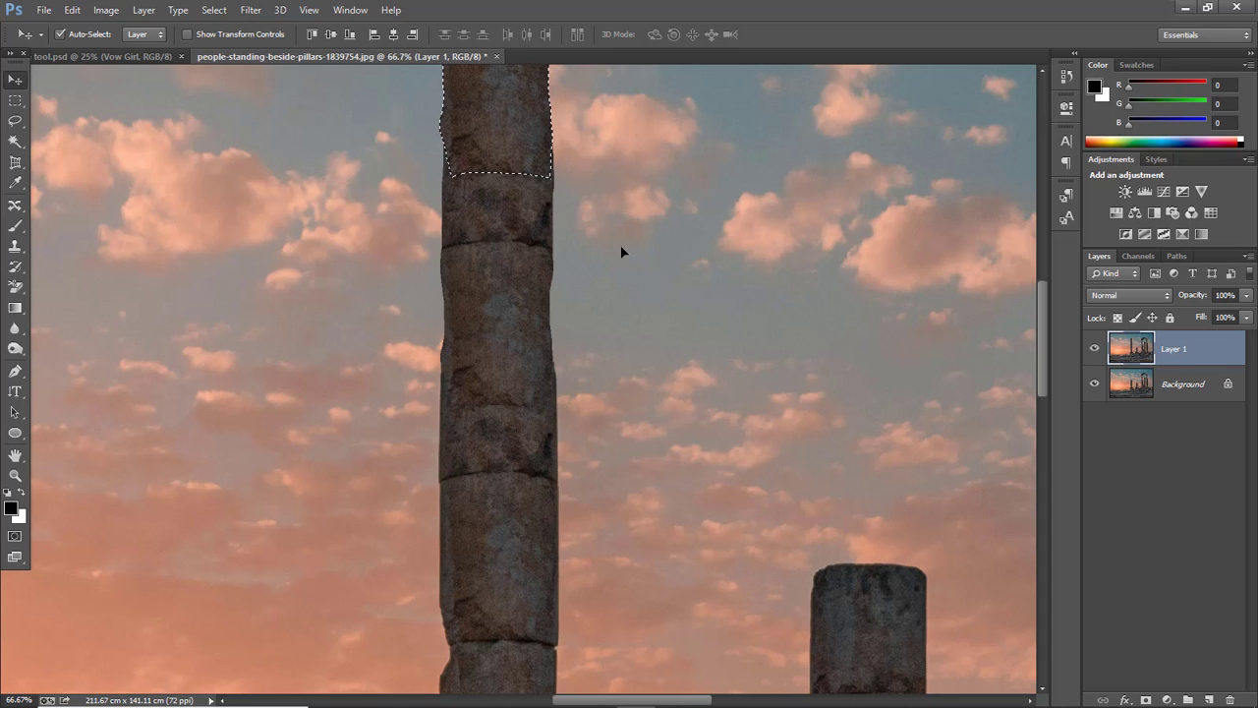
scroll(639, 304, "up", 3)
scroll(639, 311, "up", 3)
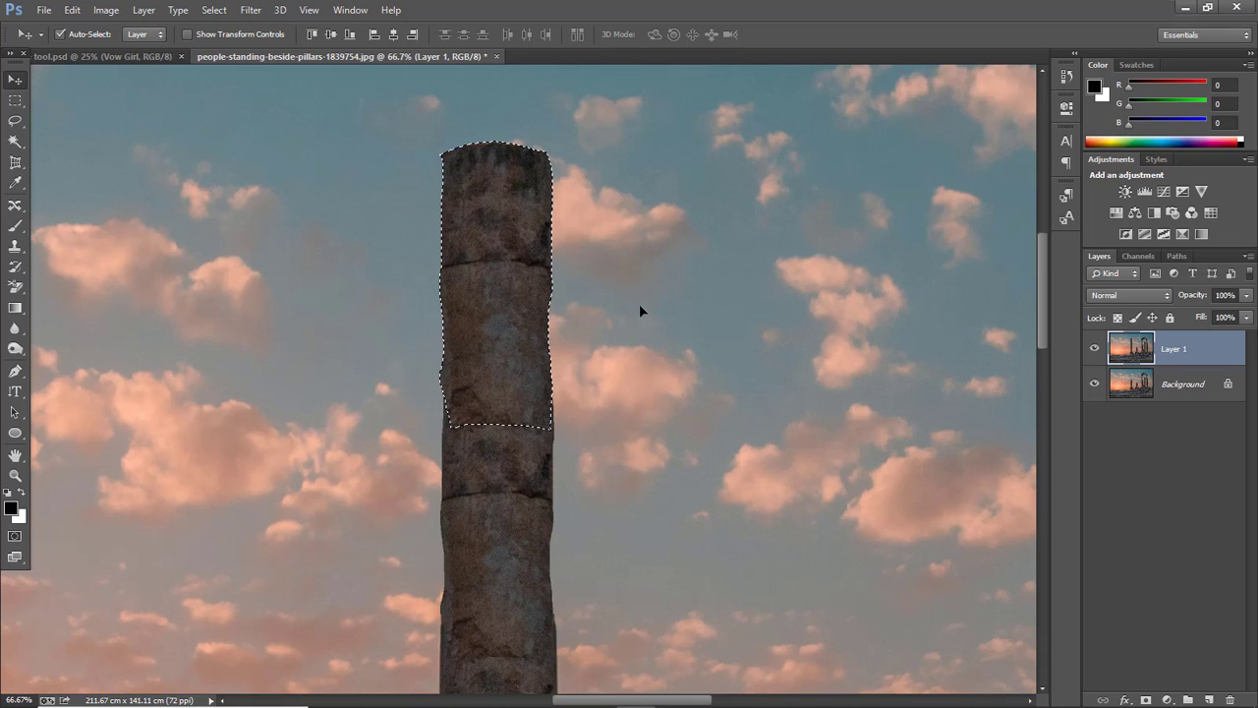
key("ctrl+d")
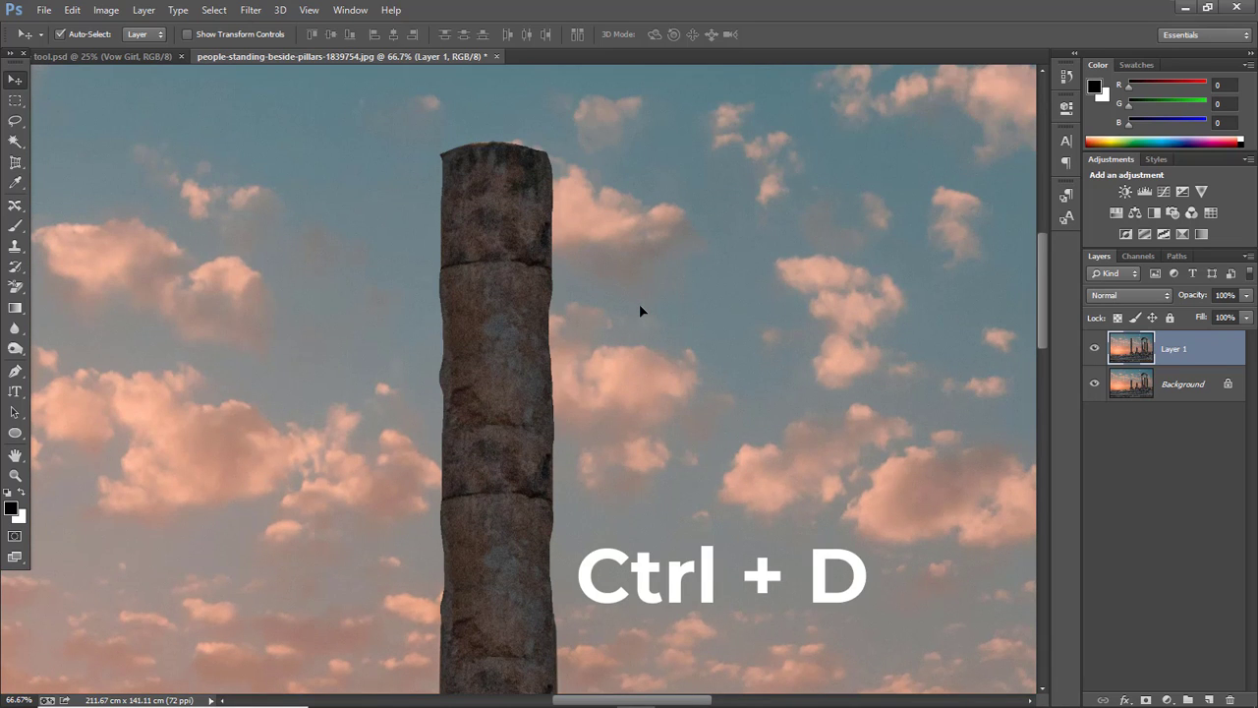
Step: Outline the short middle pillar from its top to just above its base with the Content-Aware Move Tool
scroll(648, 324, "down", 4)
scroll(654, 329, "down", 7)
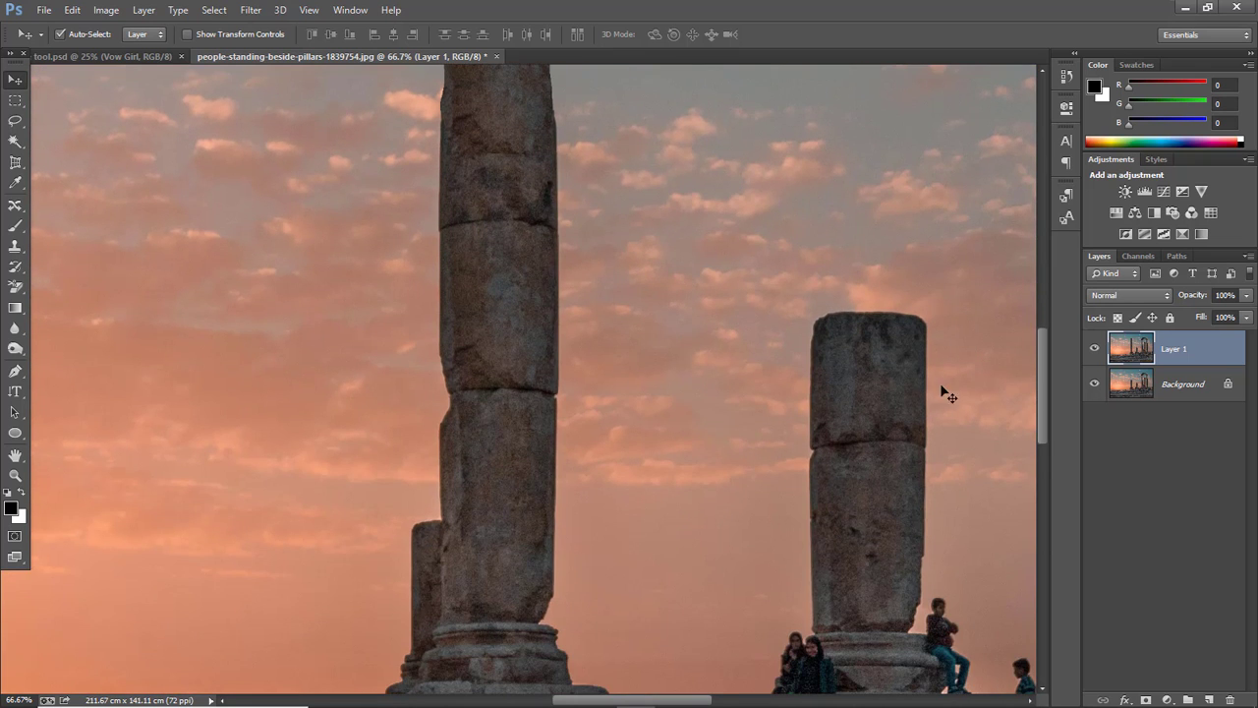
left_click_drag(705, 700, 765, 700)
scroll(806, 413, "up", 3)
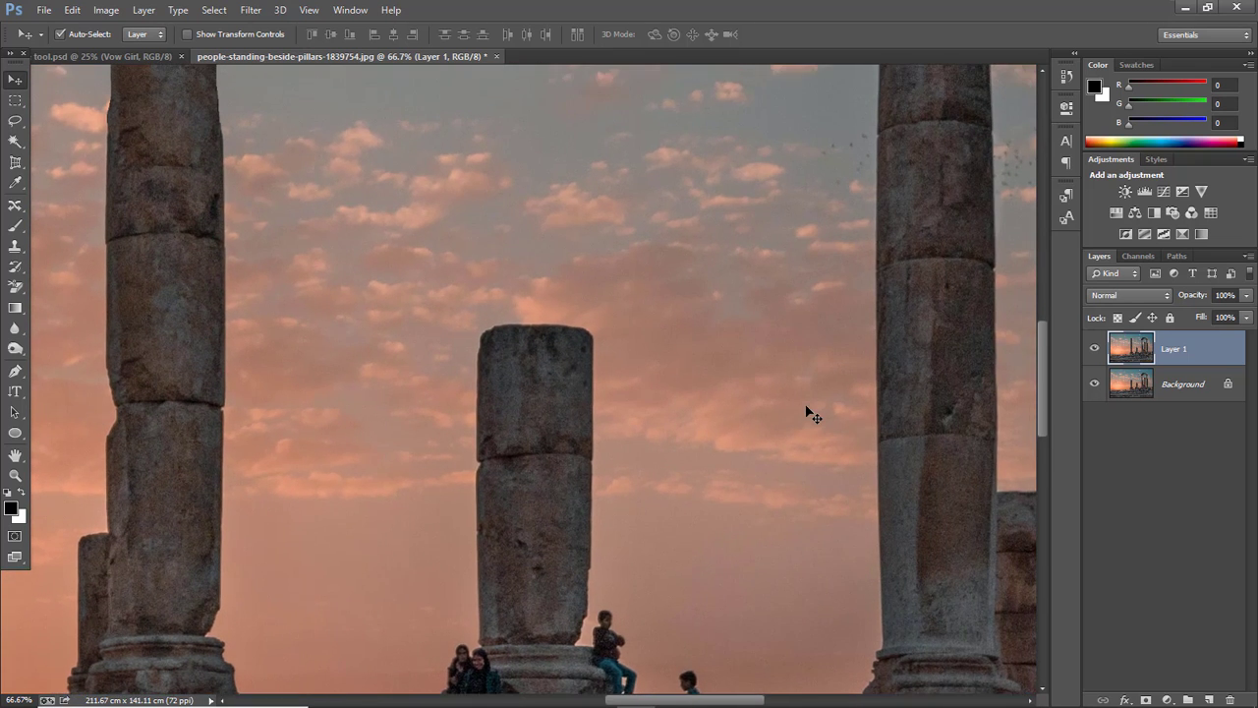
scroll(805, 413, "up", 1)
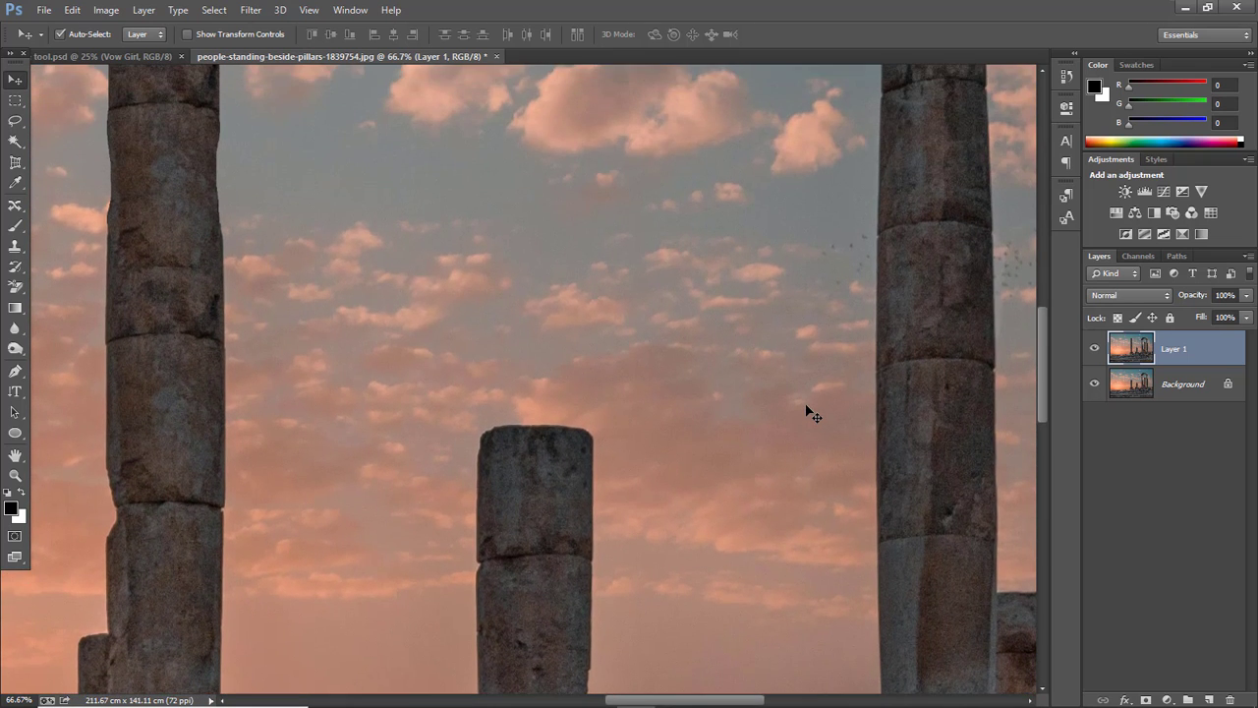
scroll(809, 411, "down", 2)
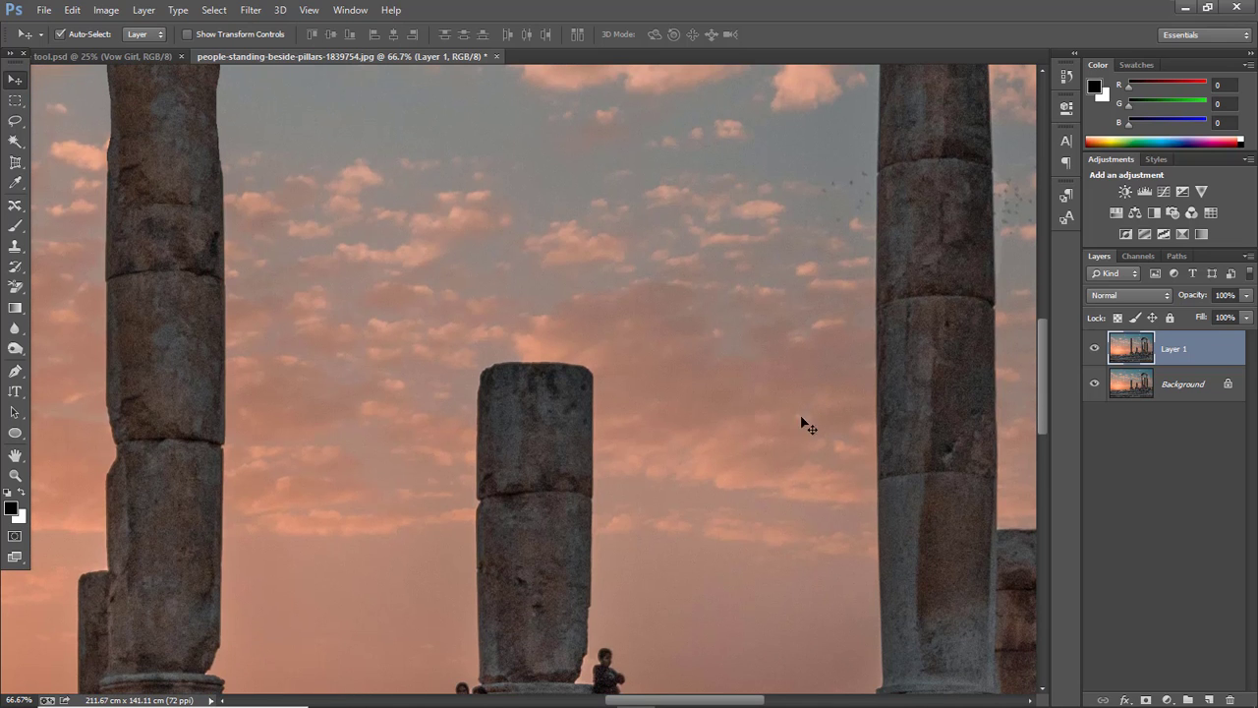
left_click(18, 207)
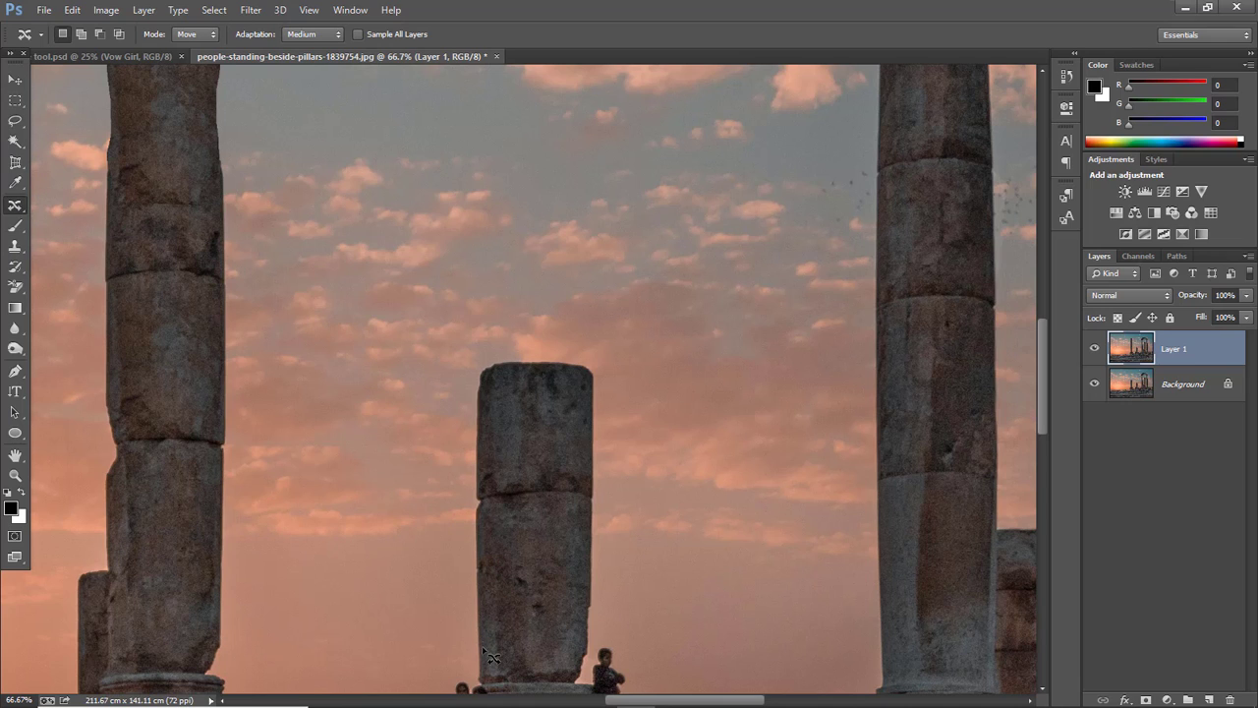
mouse_move(483, 648)
left_mouse_down()
mouse_move(484, 388)
mouse_move(517, 366)
mouse_move(581, 370)
mouse_move(592, 430)
mouse_move(578, 648)
mouse_move(488, 652)
left_mouse_up()
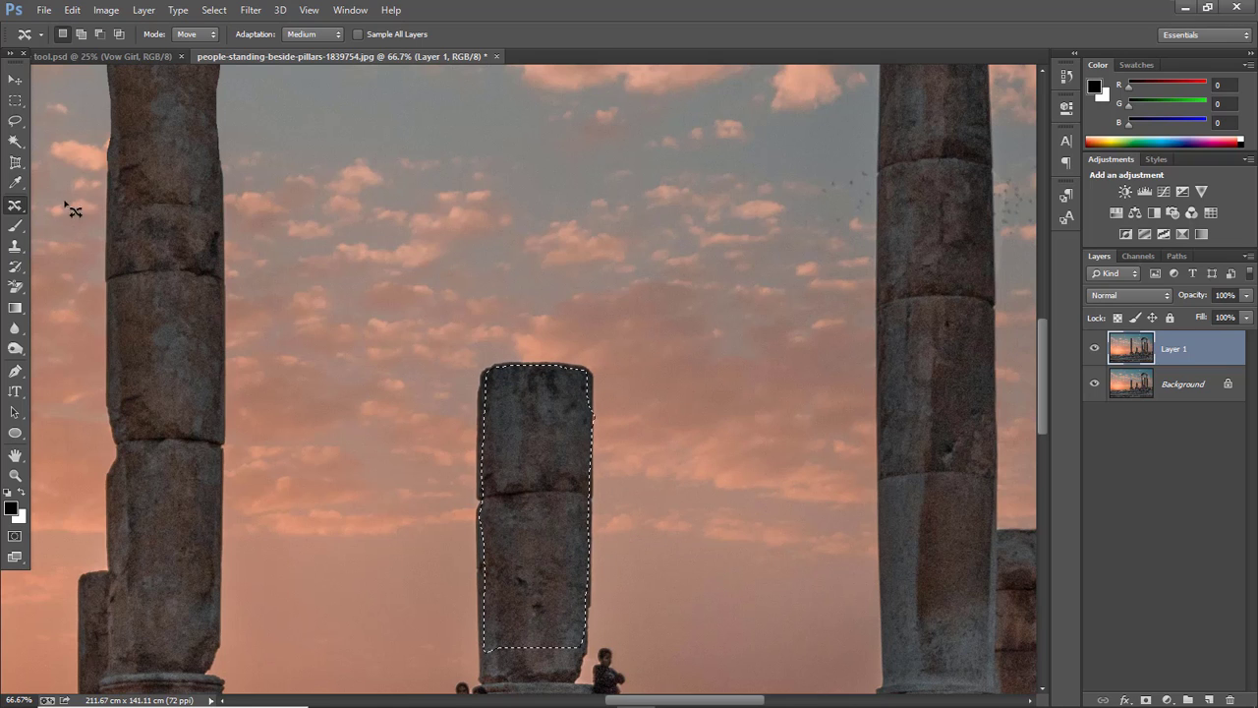
Step: Extend the middle pillar upward by stacking three copies of its selected section with the Move tool
left_click(14, 79)
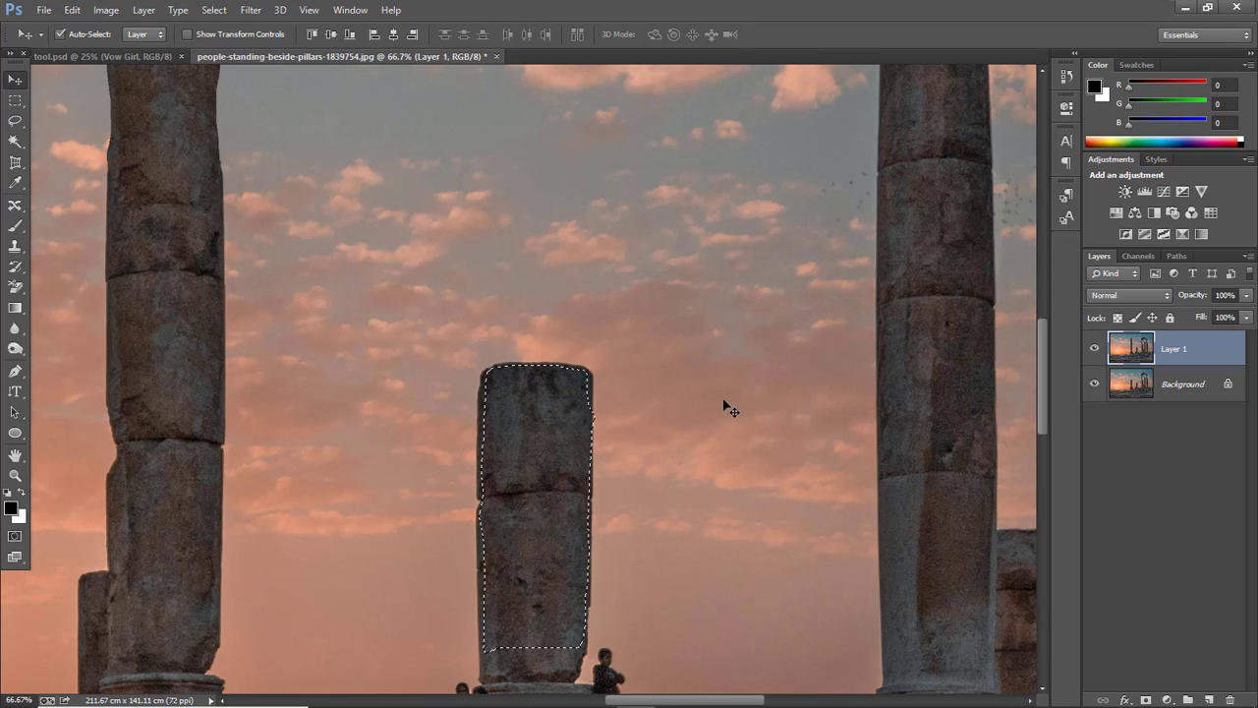
left_click_drag(543, 606, 545, 93)
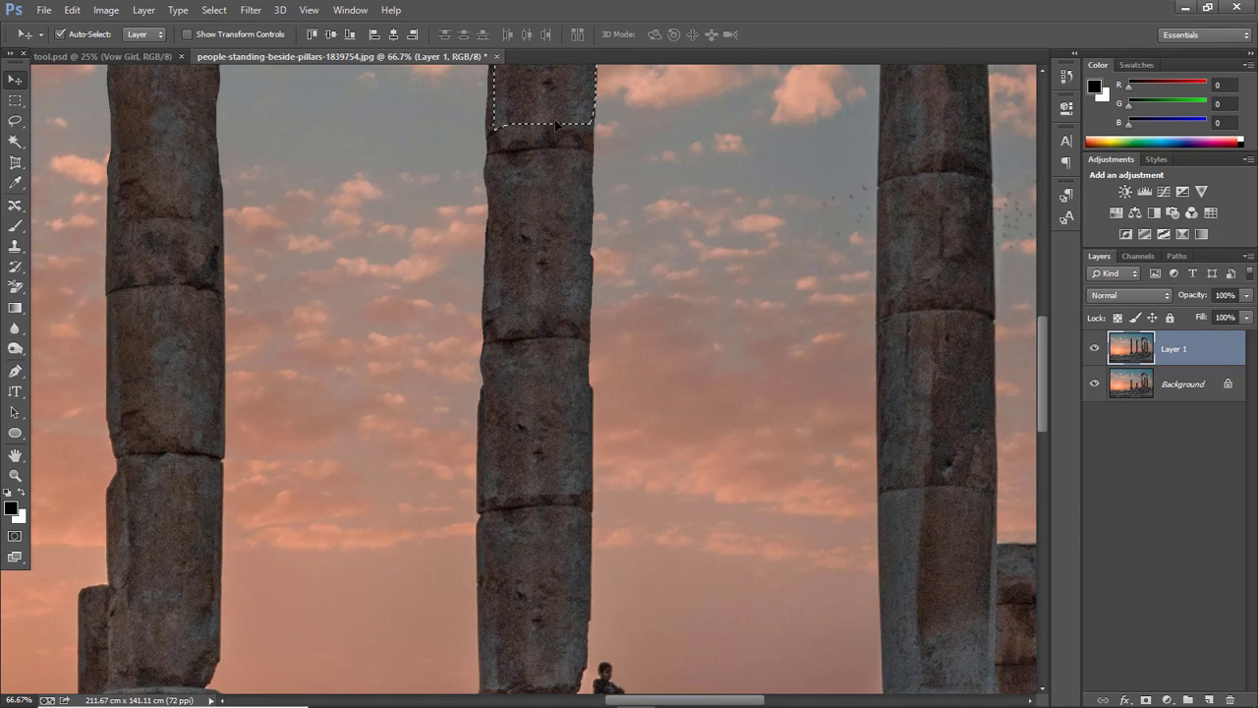
scroll(692, 336, "up", 5)
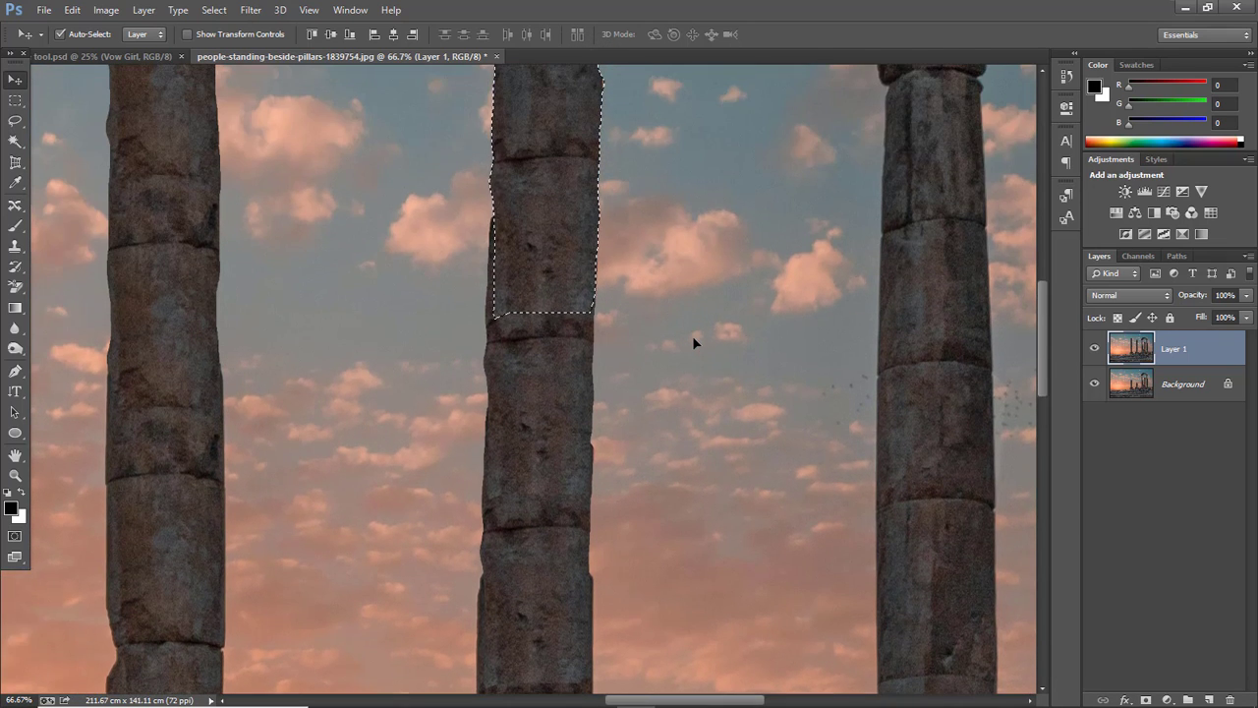
Step: Stack one more copy of the selected section on top of the middle pillar with the Move tool and deselect
scroll(692, 335, "up", 5)
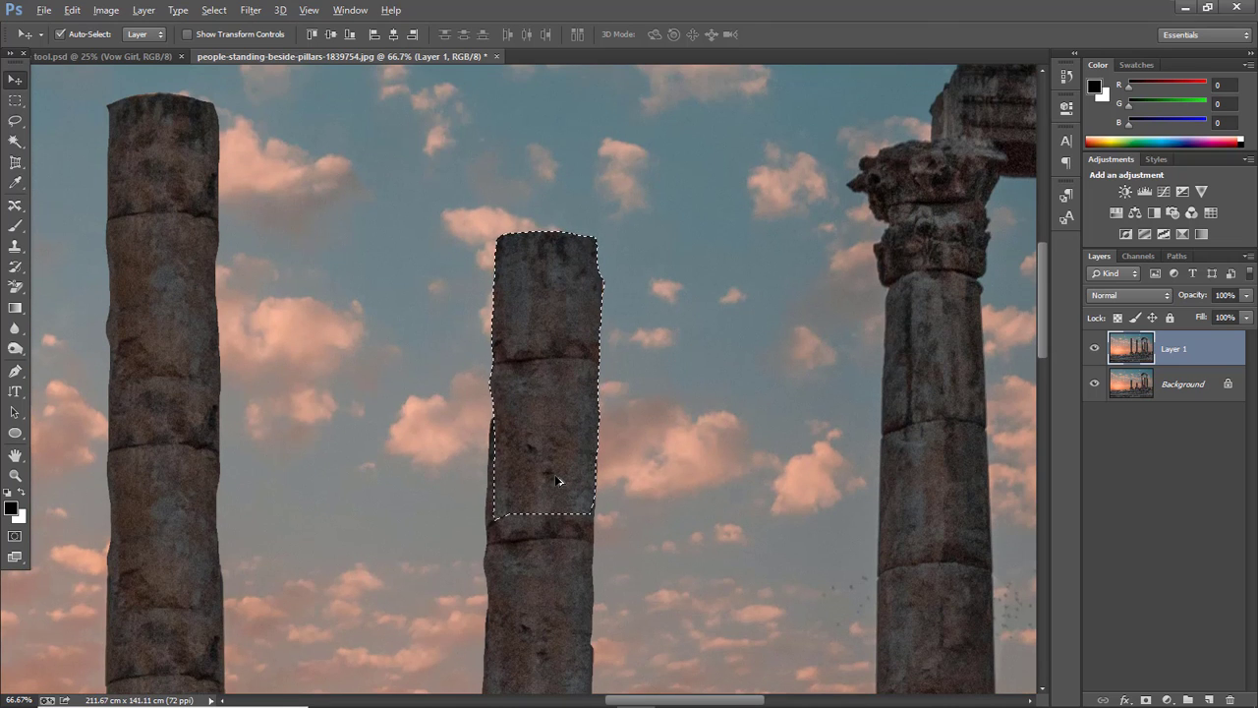
left_click_drag(556, 474, 558, 297)
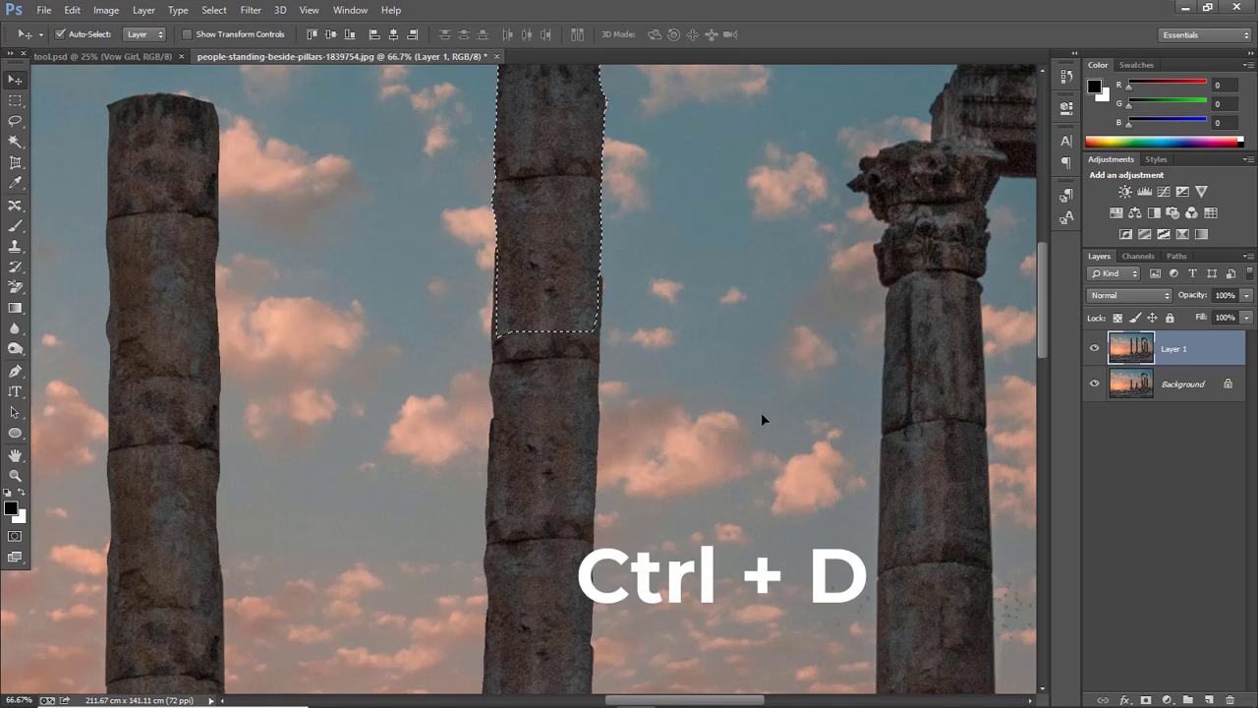
key("ctrl+d")
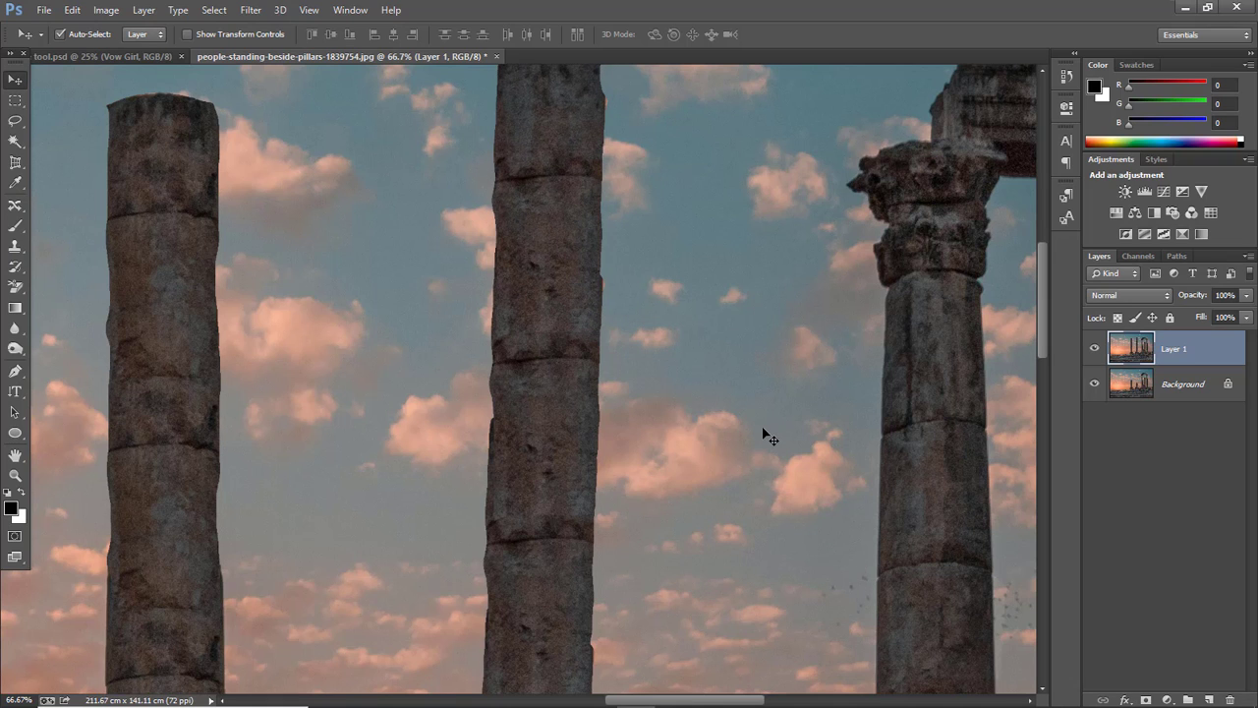
Step: Fit the whole image on screen and toggle Layer 1's visibility off and on to compare the extended pillars with the original
key("z")
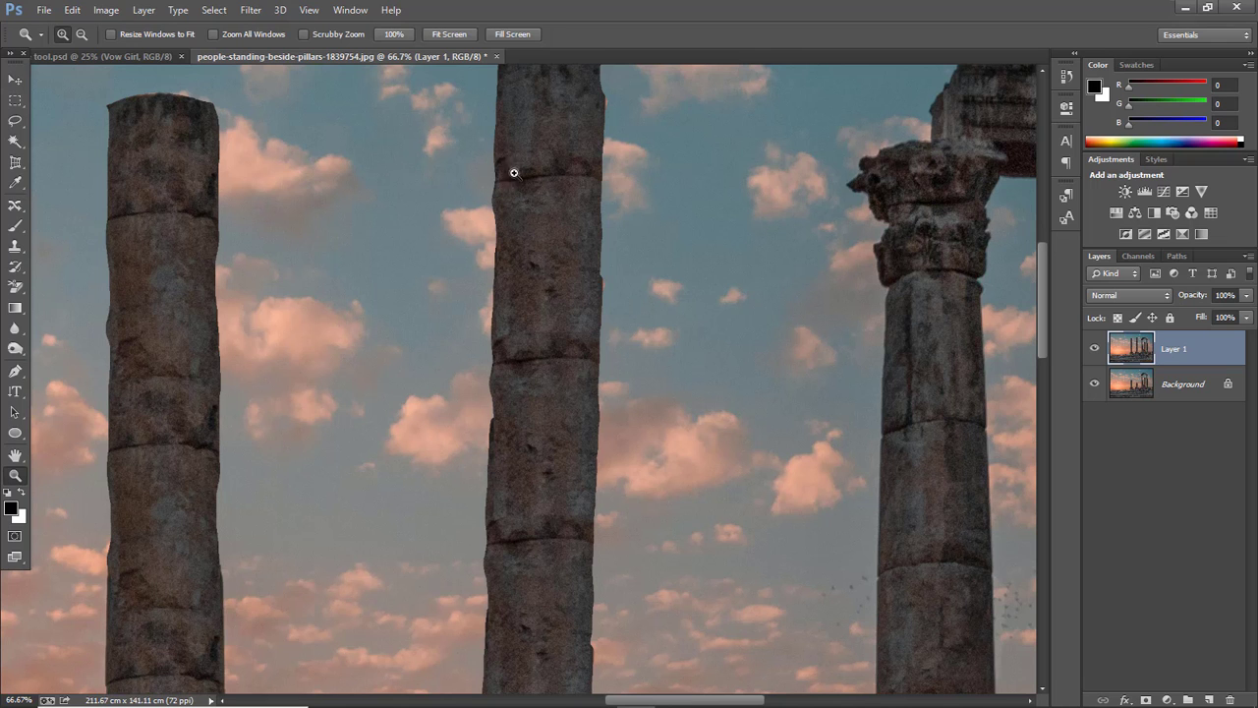
left_click(450, 35)
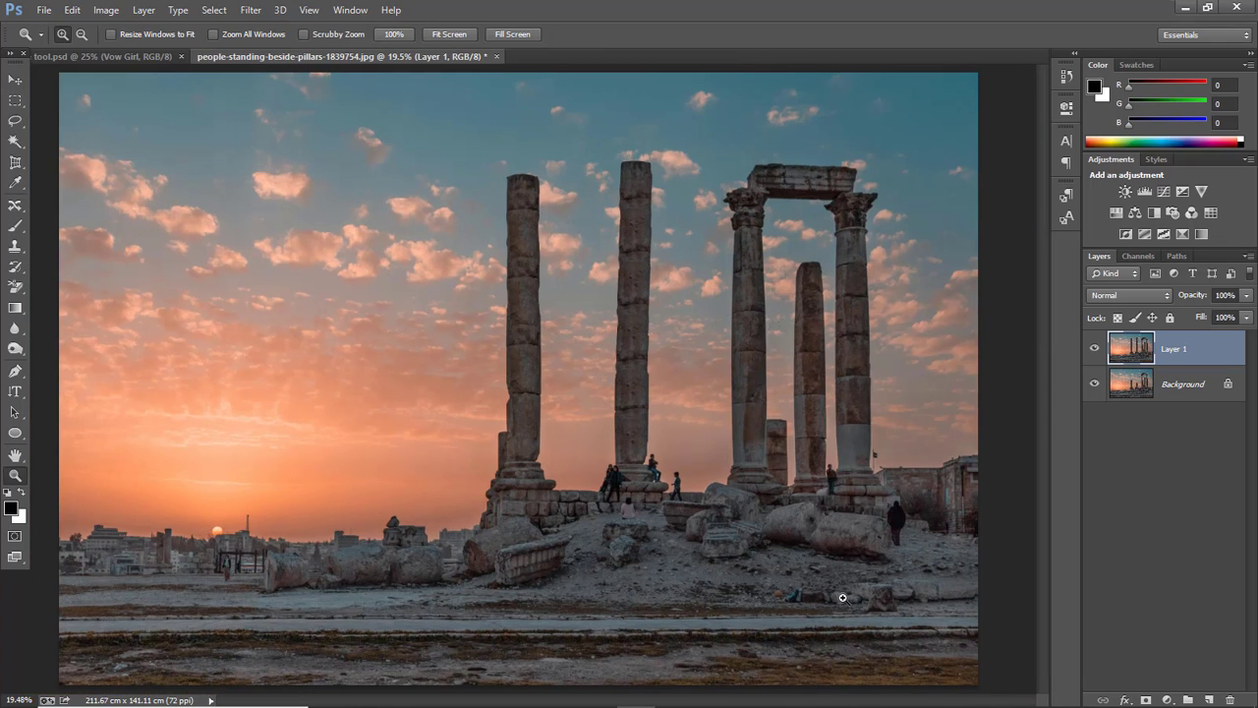
left_click(1095, 349)
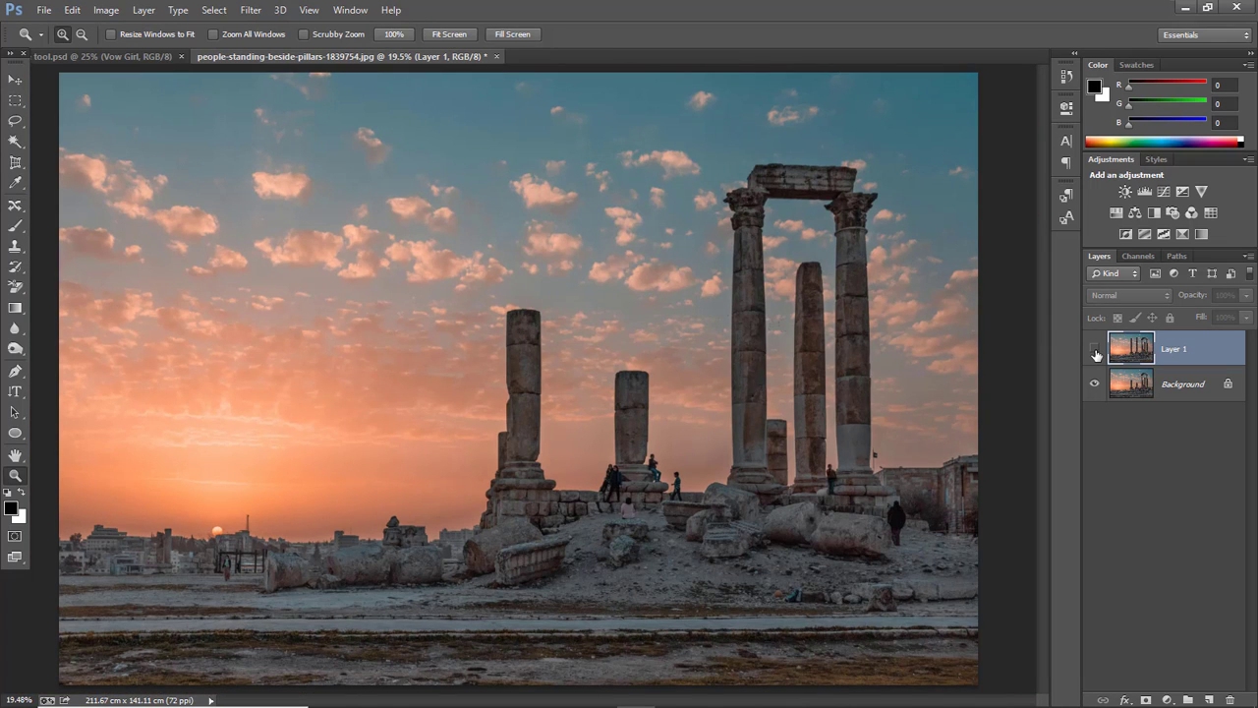
left_click(1095, 349)
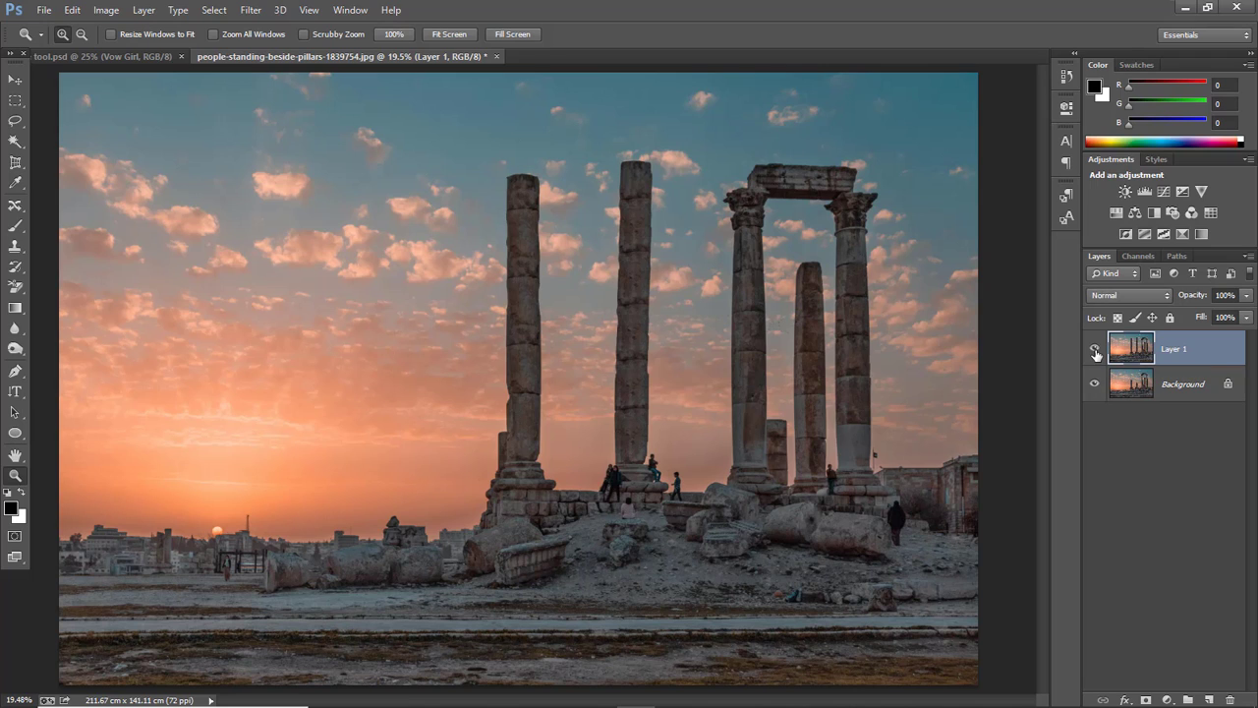